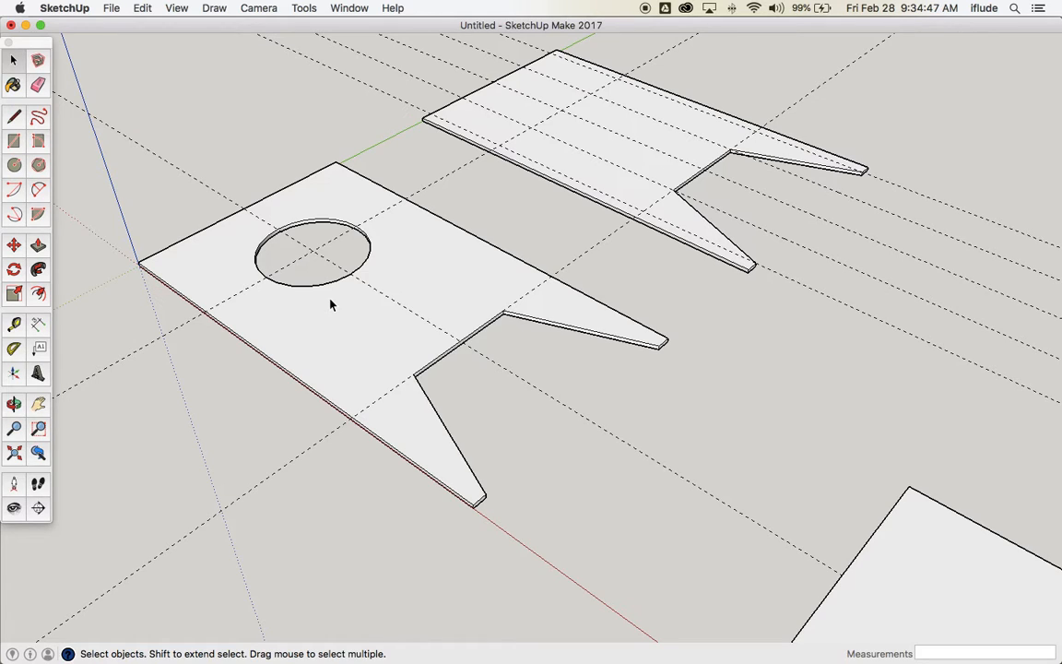
Check Part 4's dimensions in the parts drawings PDF in Preview, and return to the SketchUp model.
{"action": "key", "text": "super+Tab"}
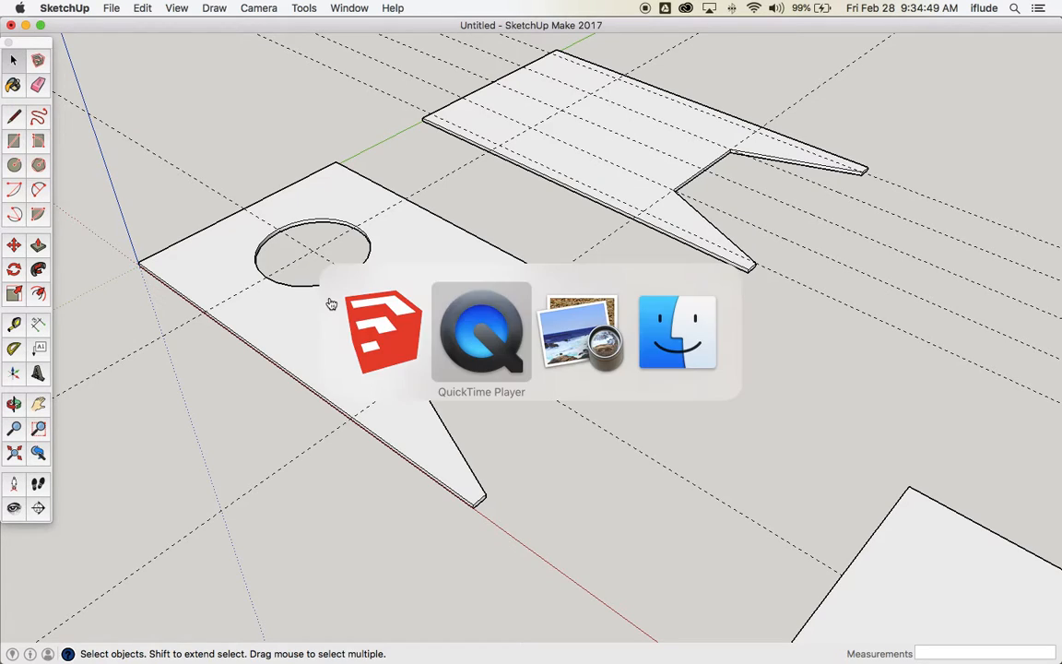
{"action": "key", "text": "super+Tab"}
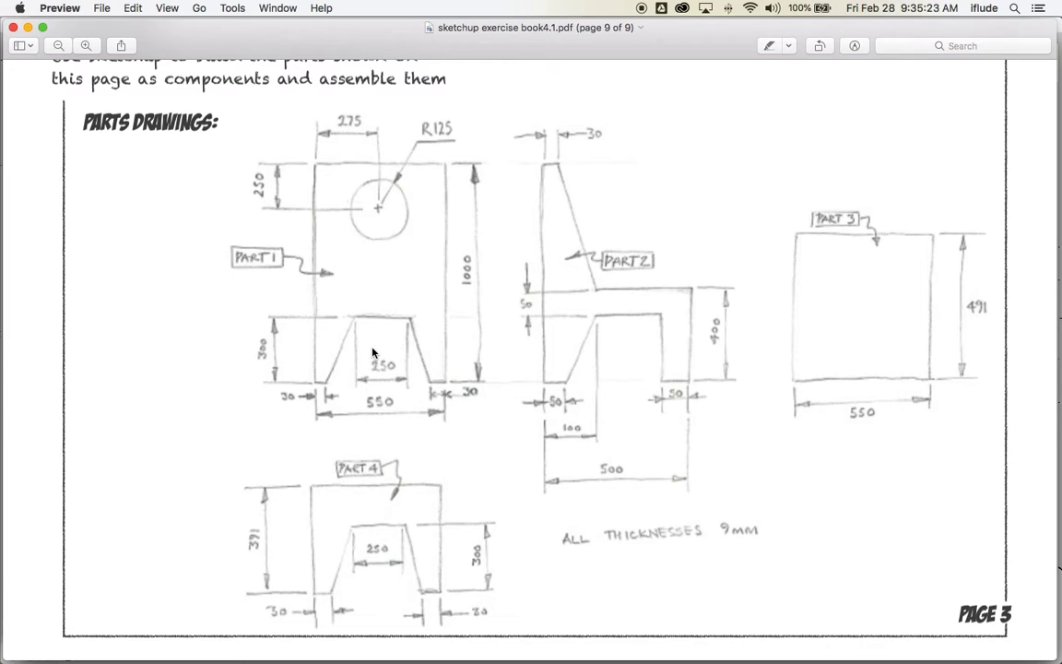
{"action": "key", "text": "super+Tab"}
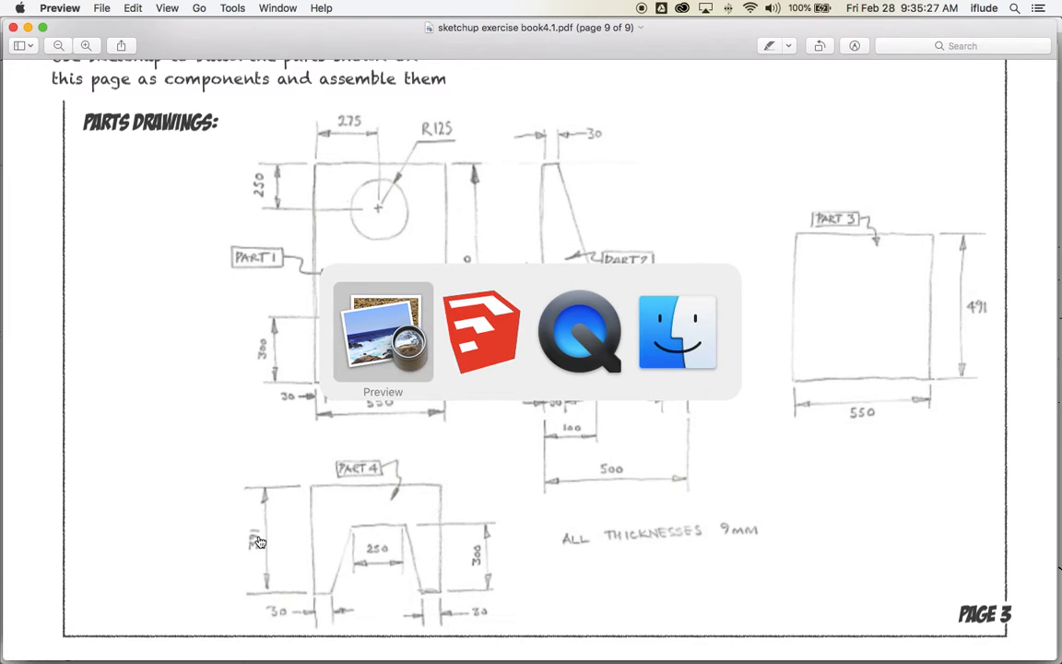
{"action": "left_click", "coordinate": [430, 295]}
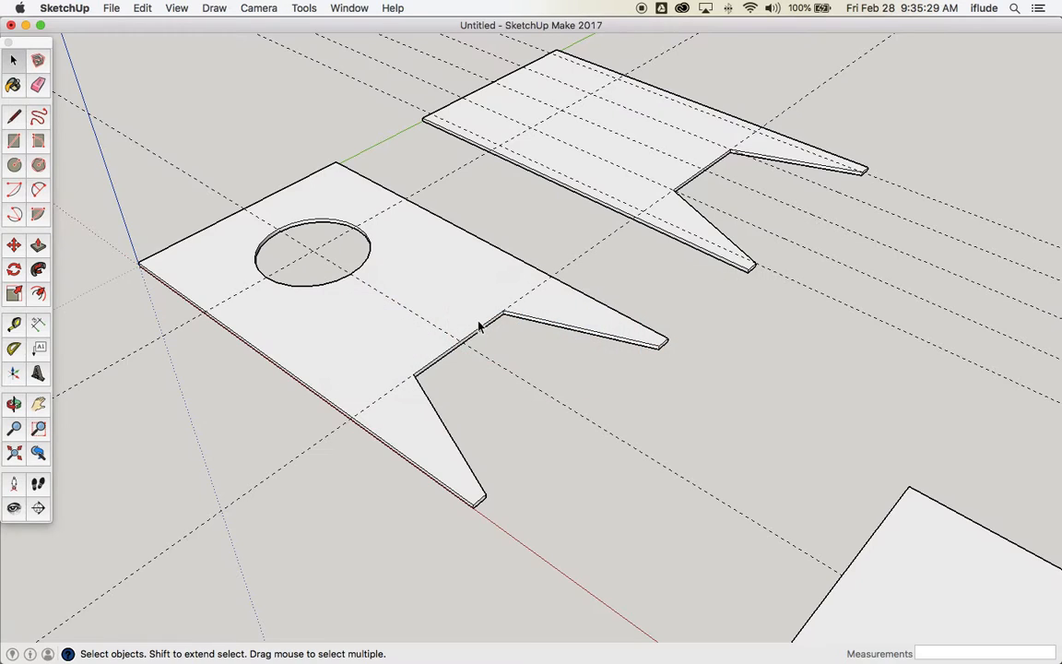
Delete the second panel without the hole and all remaining construction guides, keeping the panel with the circular hole.
{"action": "key", "text": "super+z"}
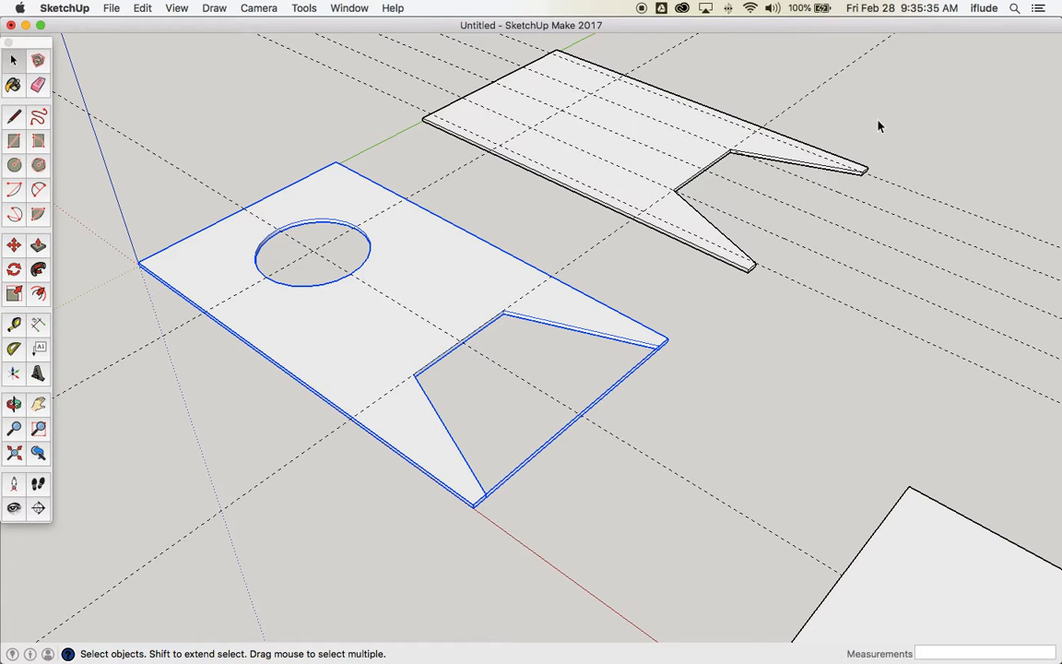
{"action": "left_click_drag", "start_coordinate": [890, 122], "coordinate": [475, 161]}
{"action": "key", "text": "Delete"}
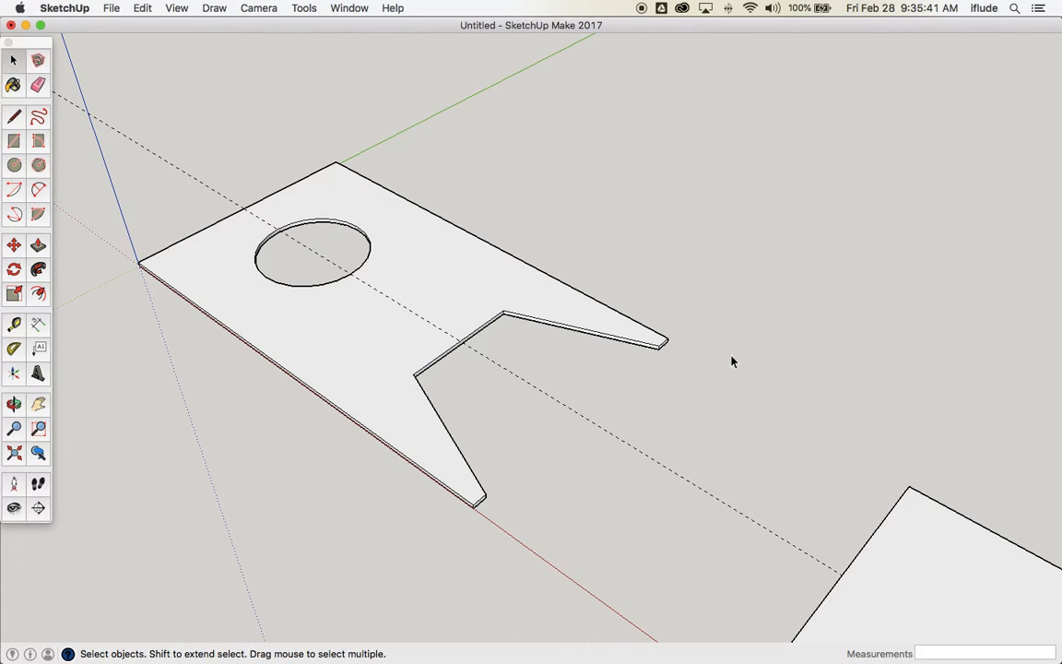
{"action": "left_click", "coordinate": [590, 388]}
{"action": "key", "text": "Delete"}
Copy the panel with the circular hole about 694.5 mm along the green axis, and select the copy.
{"action": "triple_click", "coordinate": [360, 342]}
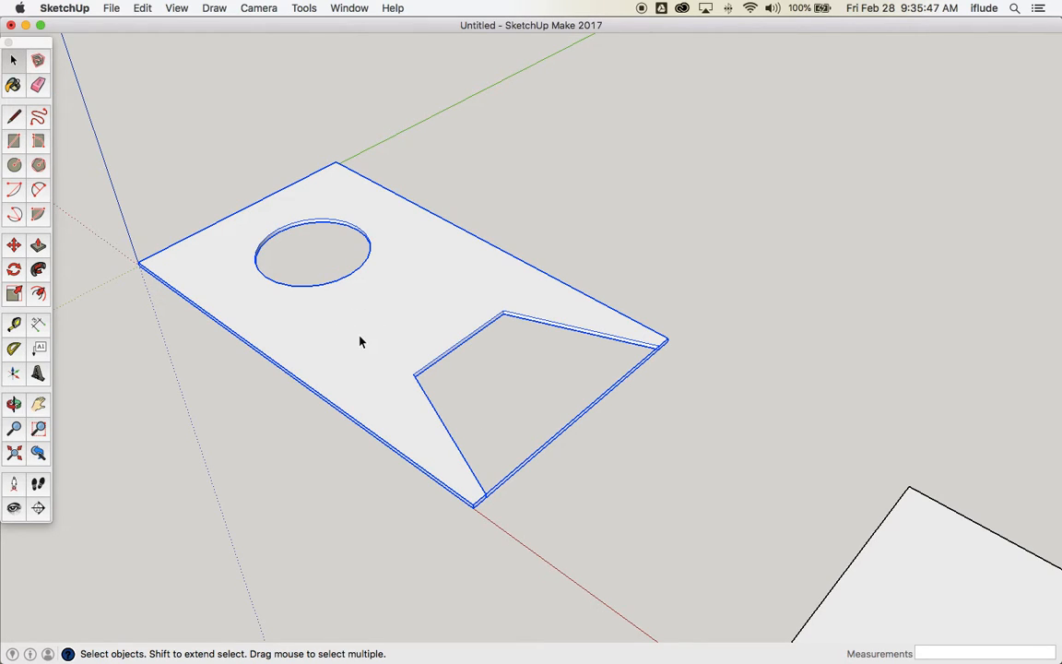
{"action": "left_click", "coordinate": [14, 246]}
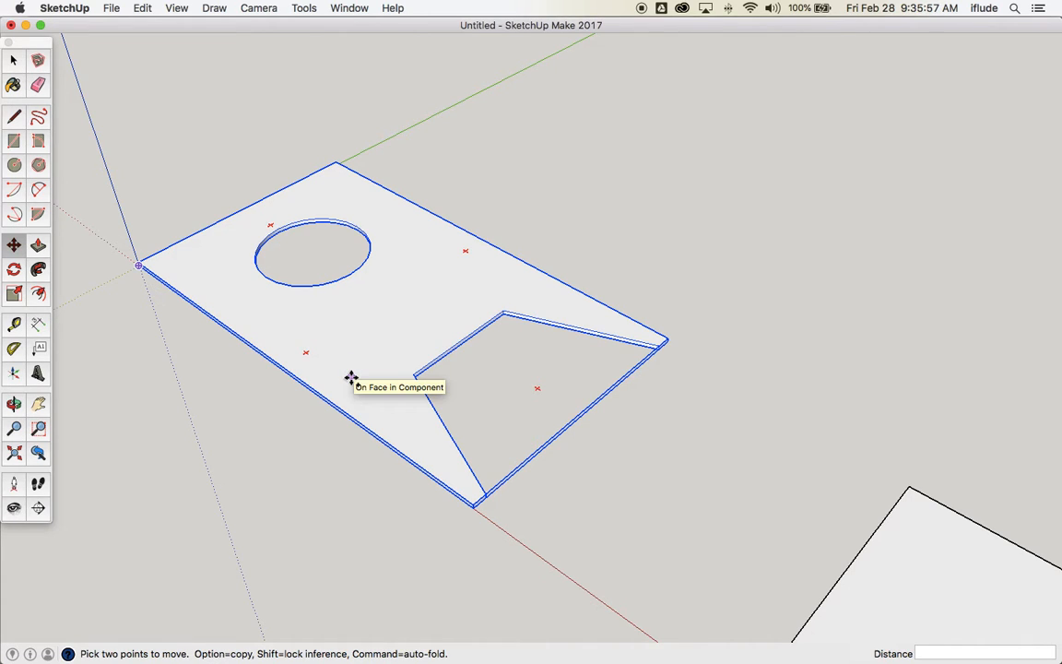
{"action": "key", "text": "alt"}
{"action": "left_click", "coordinate": [352, 376]}
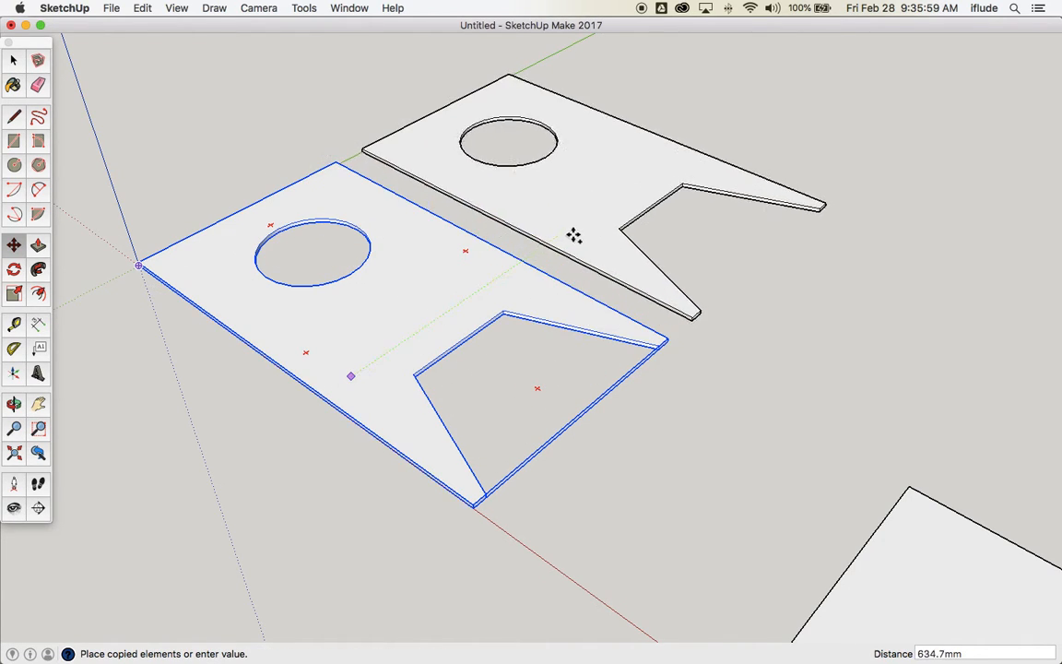
{"action": "left_click", "coordinate": [587, 224]}
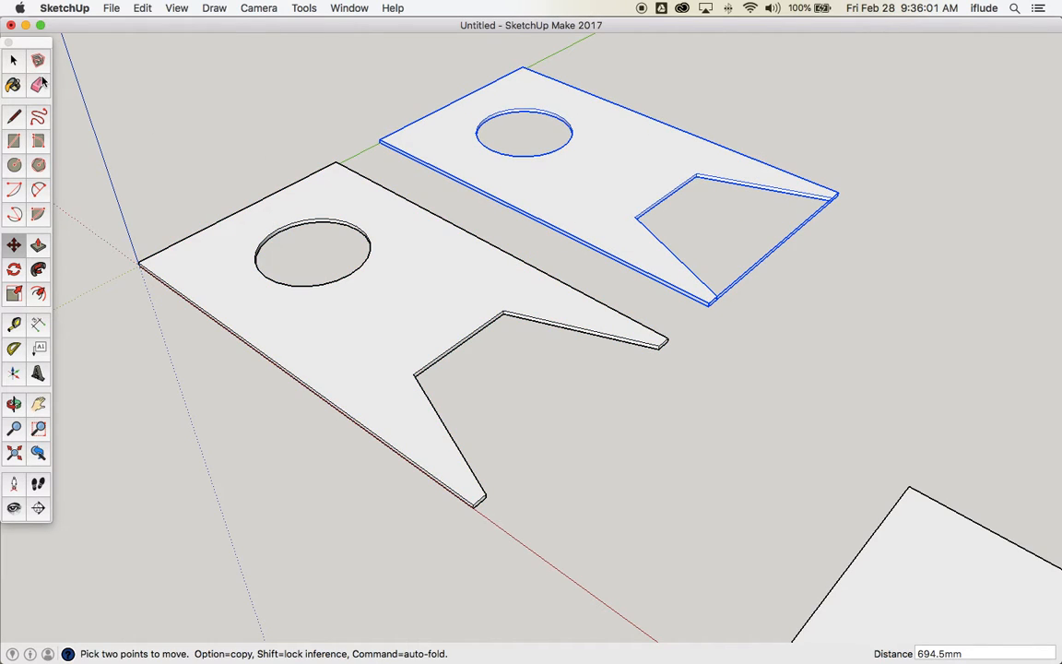
{"action": "left_click", "coordinate": [13, 59]}
{"action": "left_click", "coordinate": [322, 142]}
{"action": "left_click", "coordinate": [523, 201]}
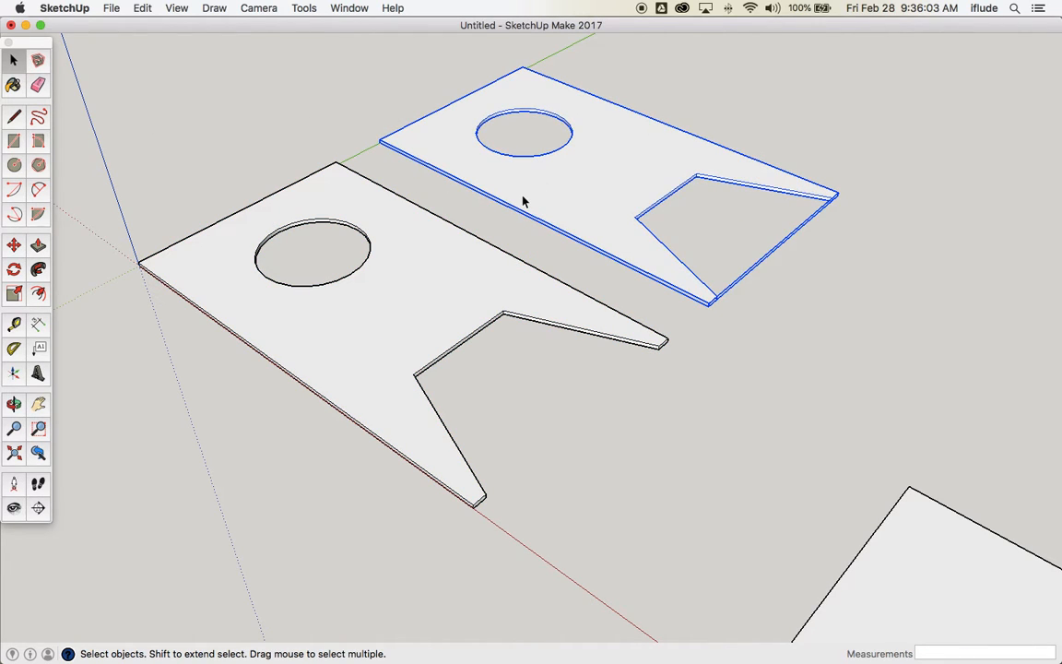
{"action": "left_click", "coordinate": [452, 292]}
{"action": "left_click", "coordinate": [609, 157]}
Open the copied panel for editing and place a guide 391 mm from the end edge of its foot.
{"action": "scroll", "coordinate": [620, 217], "scroll_direction": "up", "scroll_amount": 5}
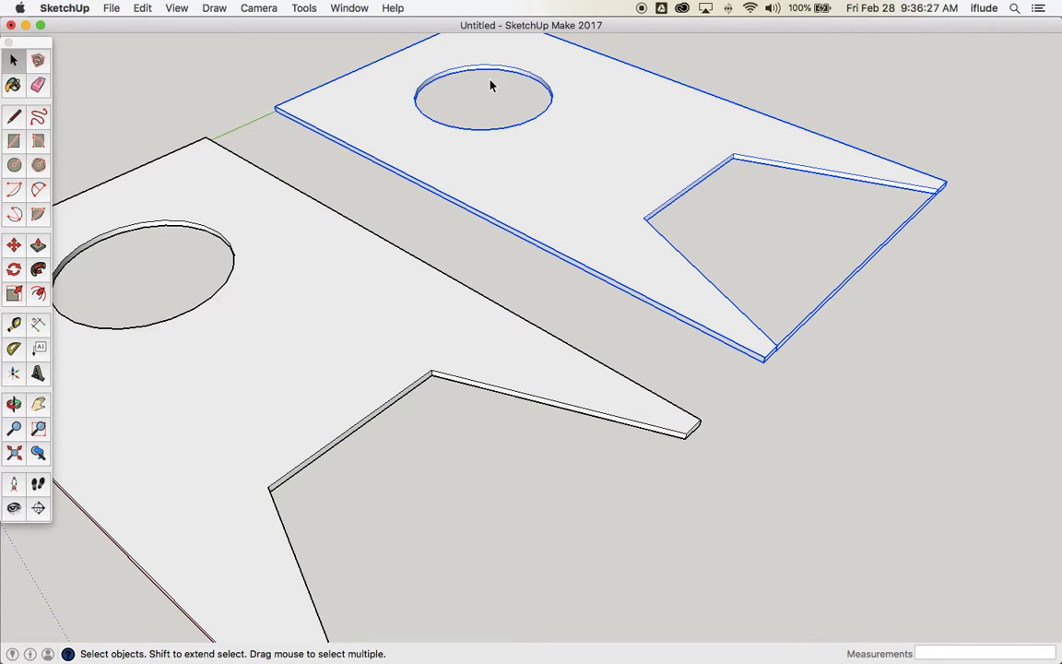
{"action": "double_click", "coordinate": [567, 192]}
{"action": "scroll", "coordinate": [688, 142], "scroll_direction": "up", "scroll_amount": 8}
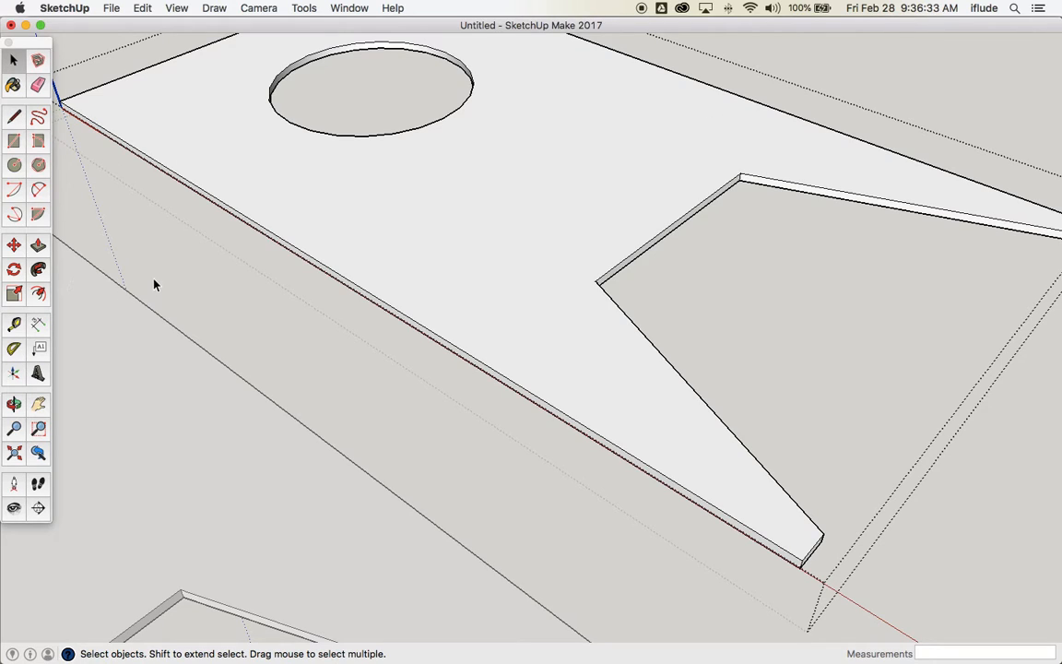
{"action": "left_click", "coordinate": [15, 326]}
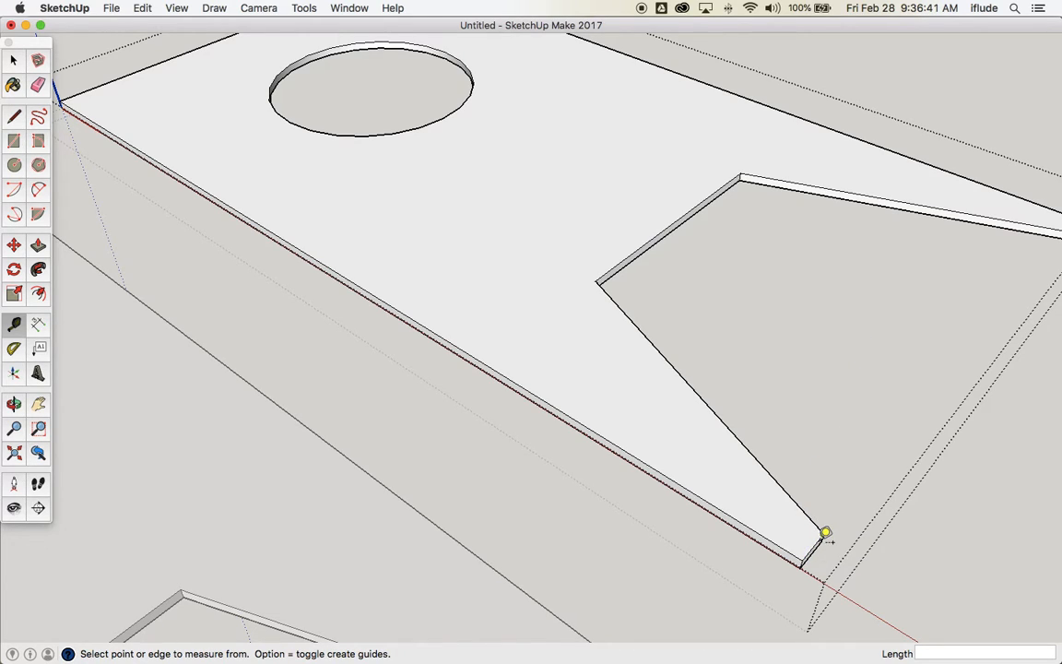
{"action": "scroll", "coordinate": [825, 537], "scroll_direction": "up", "scroll_amount": 3}
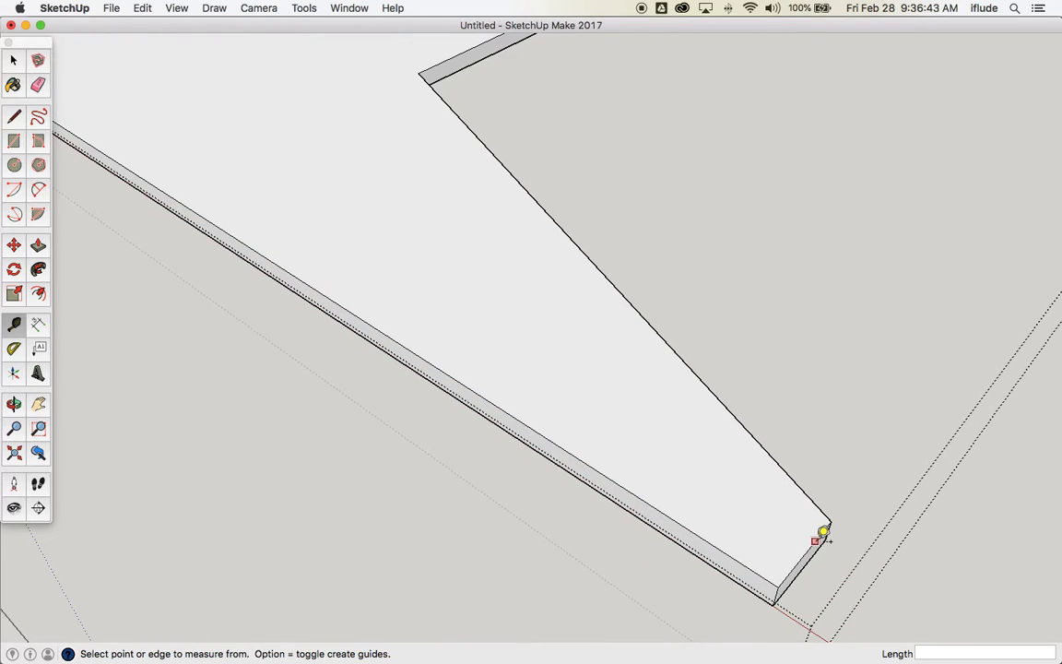
{"action": "left_click", "coordinate": [818, 538]}
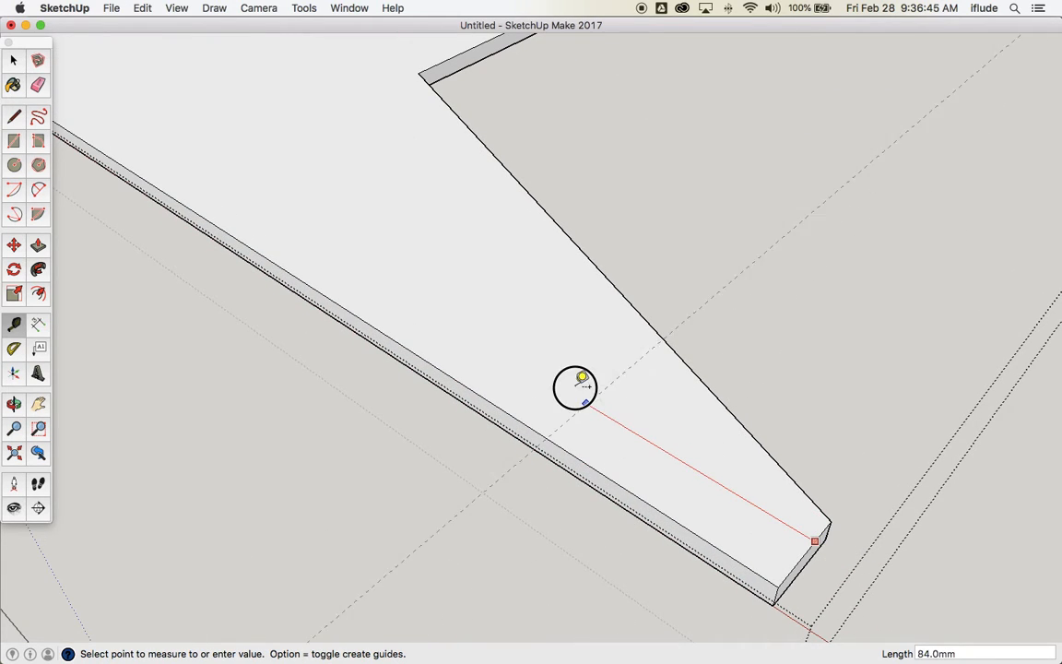
{"action": "left_click", "coordinate": [327, 205]}
{"action": "type", "text": "39"}
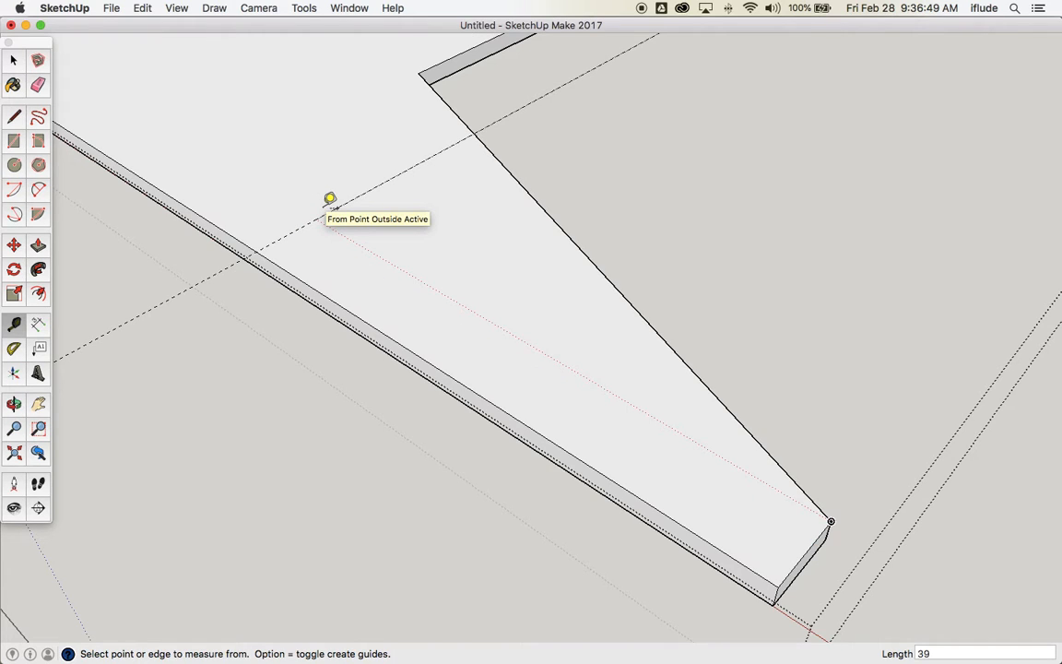
{"action": "type", "text": "1"}
{"action": "key", "text": "Return"}
{"action": "scroll", "coordinate": [326, 207], "scroll_direction": "down", "scroll_amount": 4}
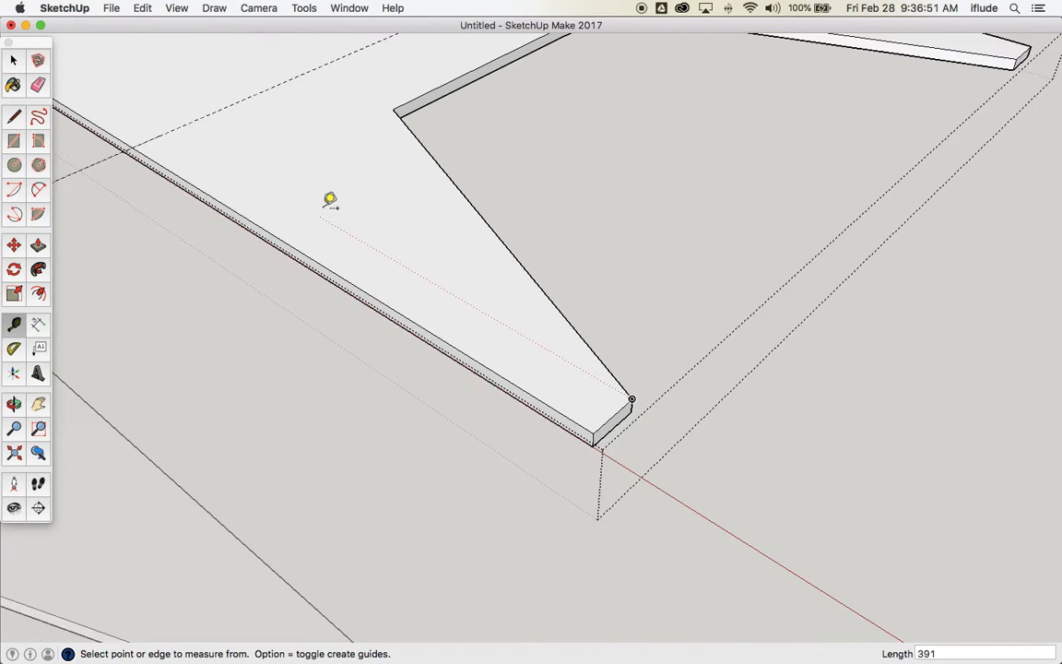
{"action": "scroll", "coordinate": [329, 202], "scroll_direction": "down", "scroll_amount": 2}
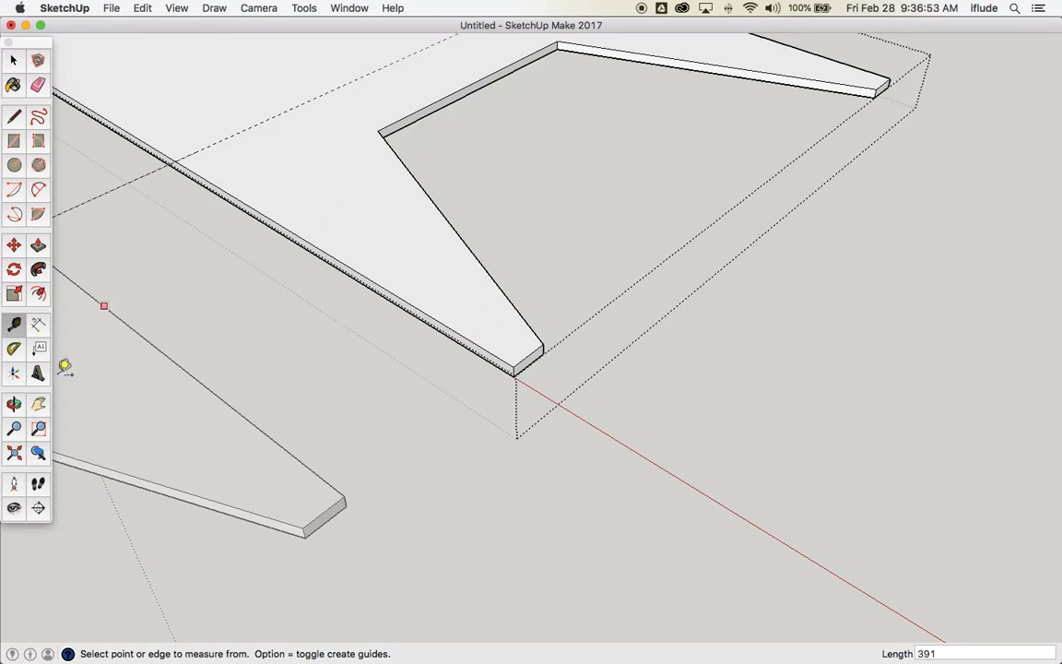
Draw a 550 mm line across the copied panel along the guide, from one long edge to the other.
{"action": "left_click", "coordinate": [37, 404]}
{"action": "left_click_drag", "start_coordinate": [183, 319], "coordinate": [439, 621]}
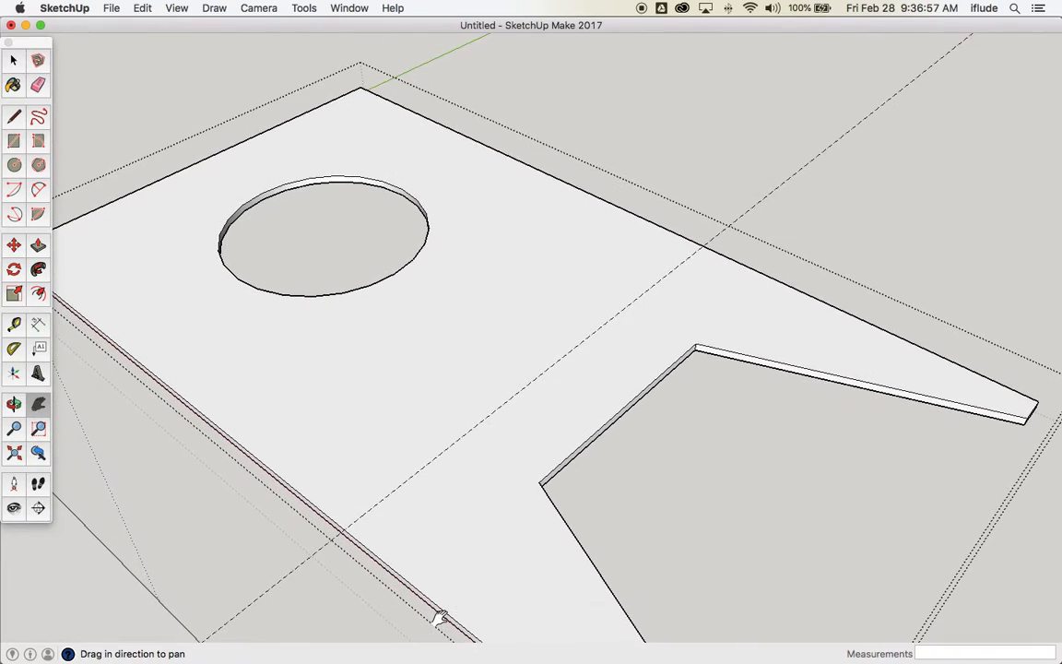
{"action": "left_click", "coordinate": [13, 118]}
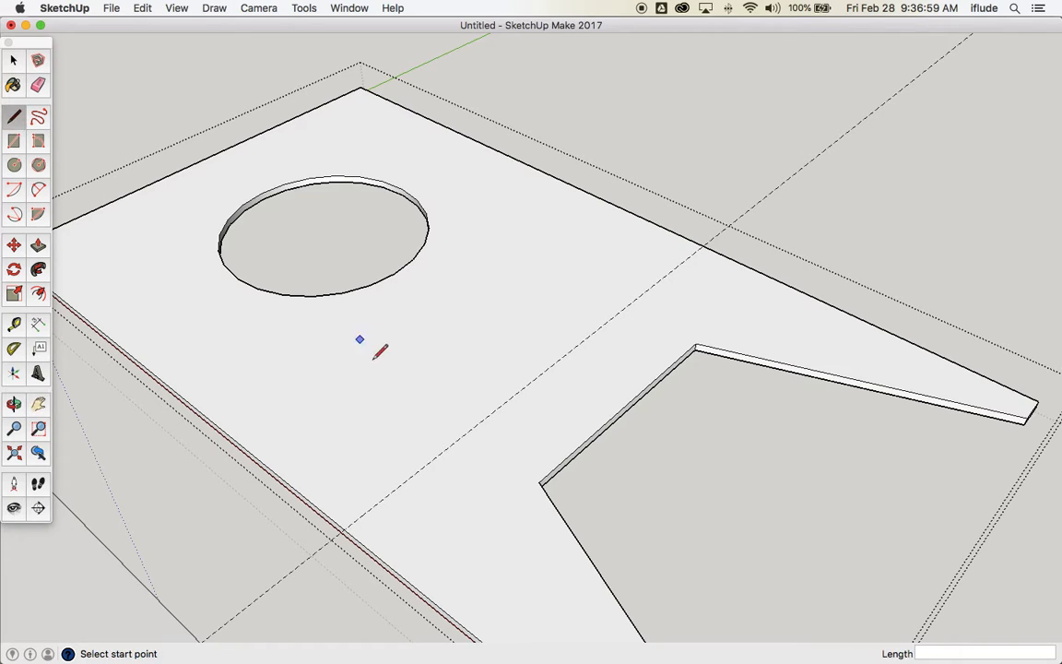
{"action": "left_click", "coordinate": [344, 529]}
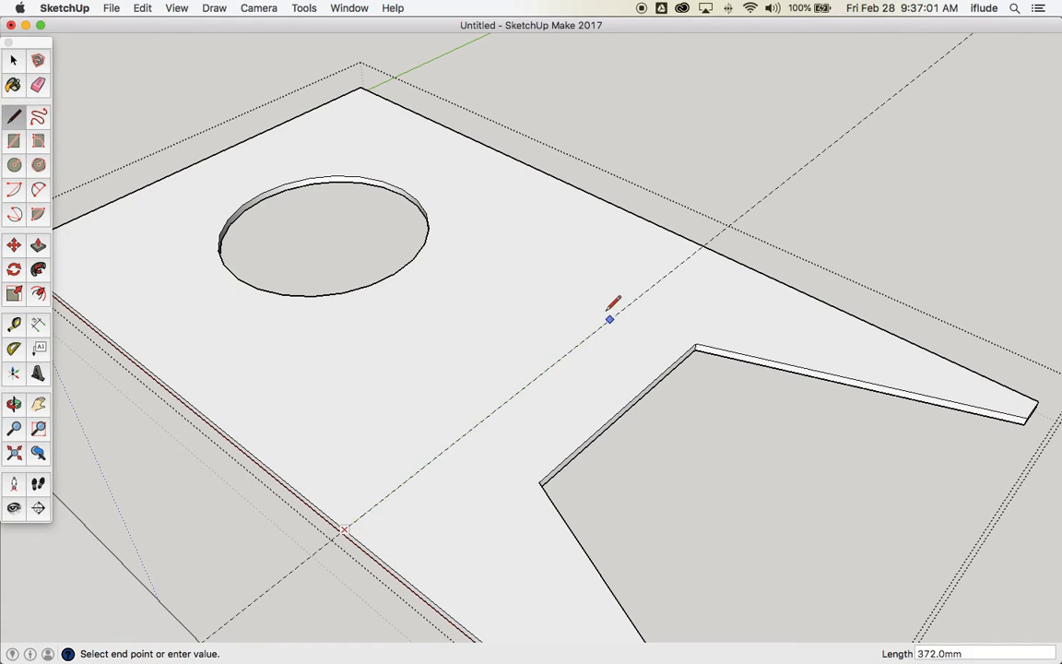
{"action": "left_click", "coordinate": [703, 244]}
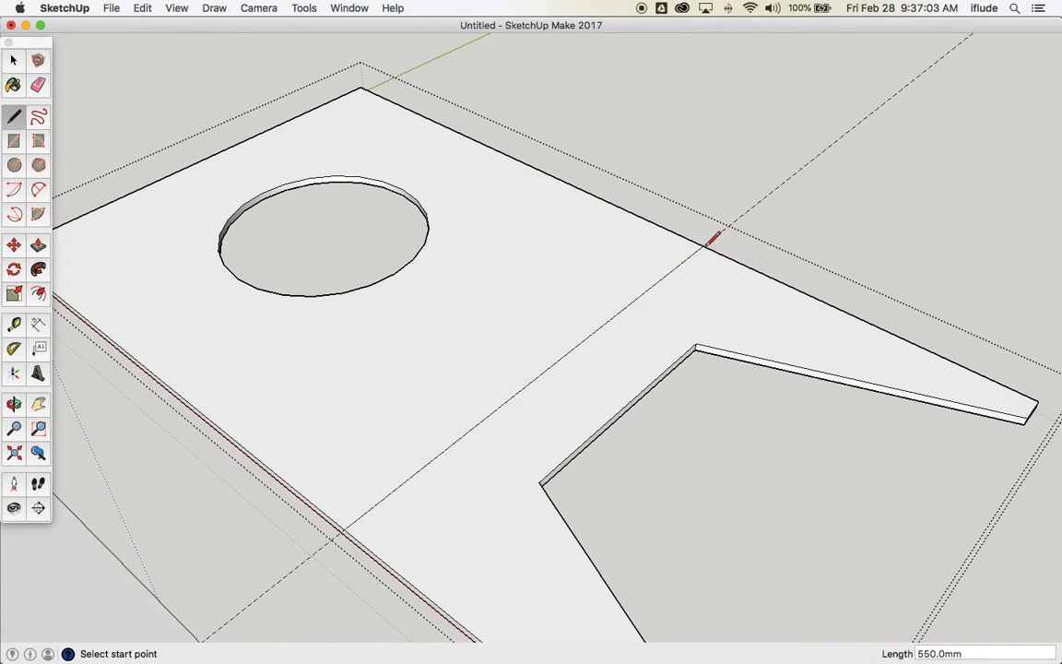
Push the section with the circular hole down 9 mm to cut it away, and close the component.
{"action": "left_click", "coordinate": [14, 60]}
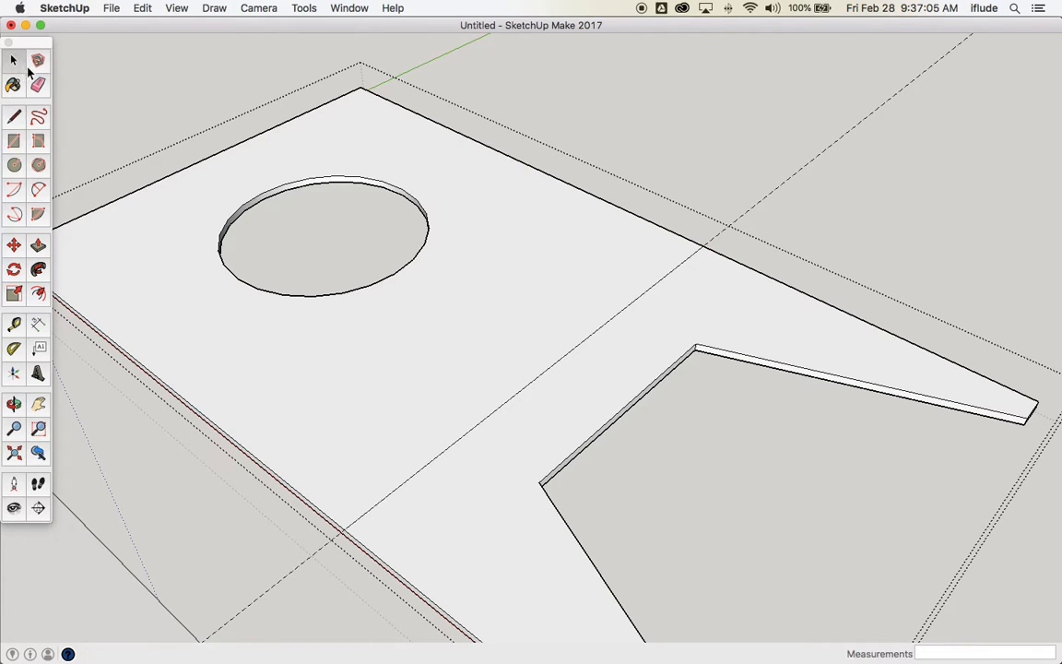
{"action": "left_click", "coordinate": [475, 249]}
{"action": "left_click", "coordinate": [668, 355]}
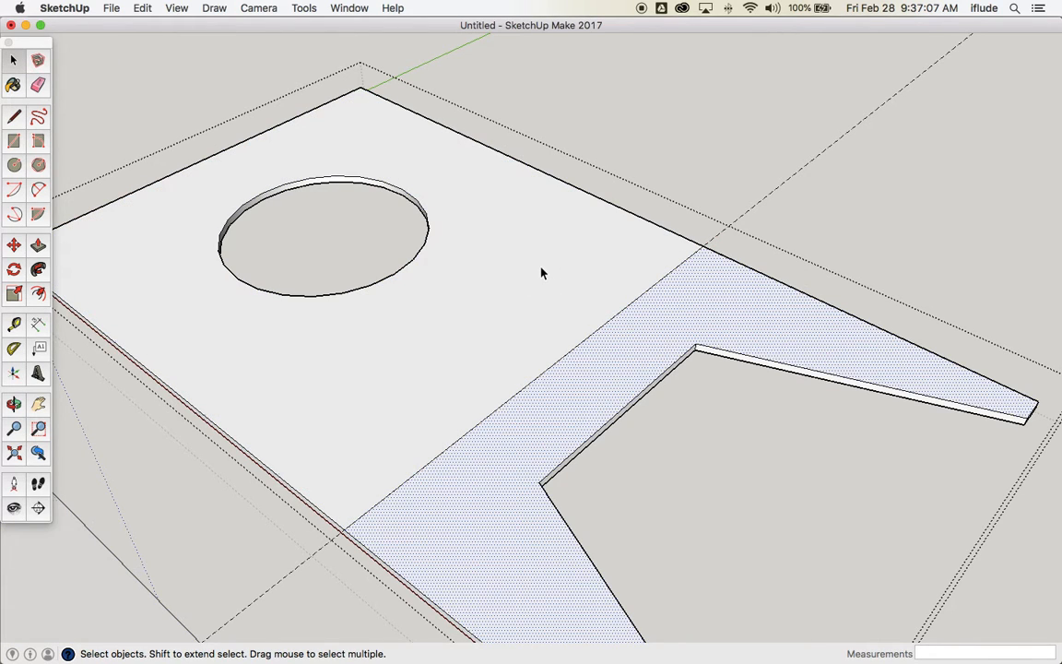
{"action": "left_click", "coordinate": [540, 273]}
{"action": "left_click", "coordinate": [38, 245]}
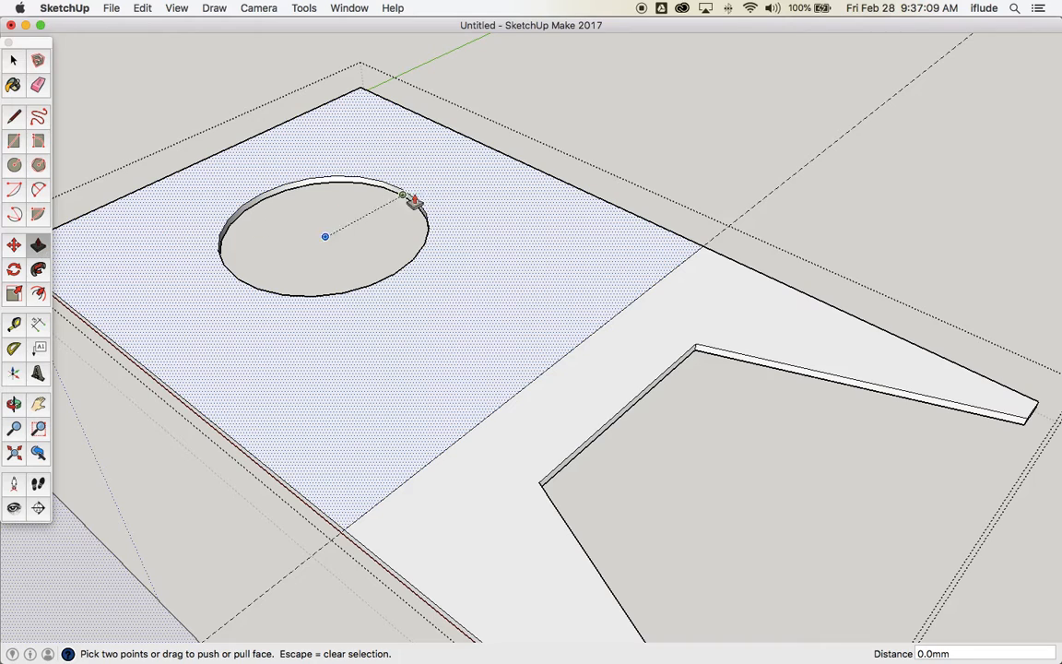
{"action": "left_click", "coordinate": [462, 197]}
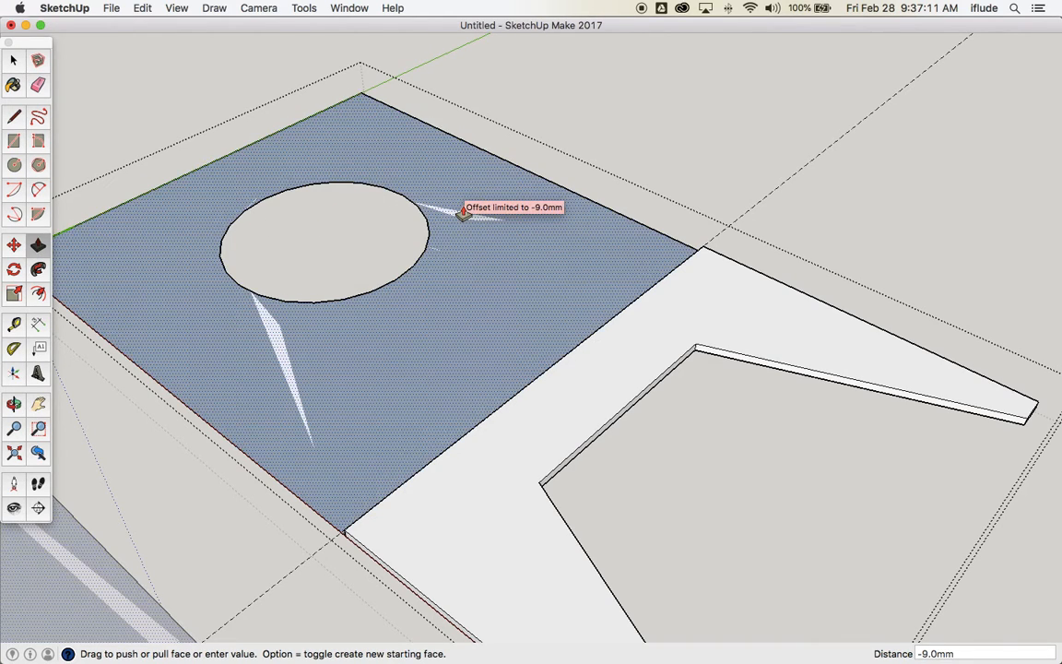
{"action": "left_click", "coordinate": [463, 214]}
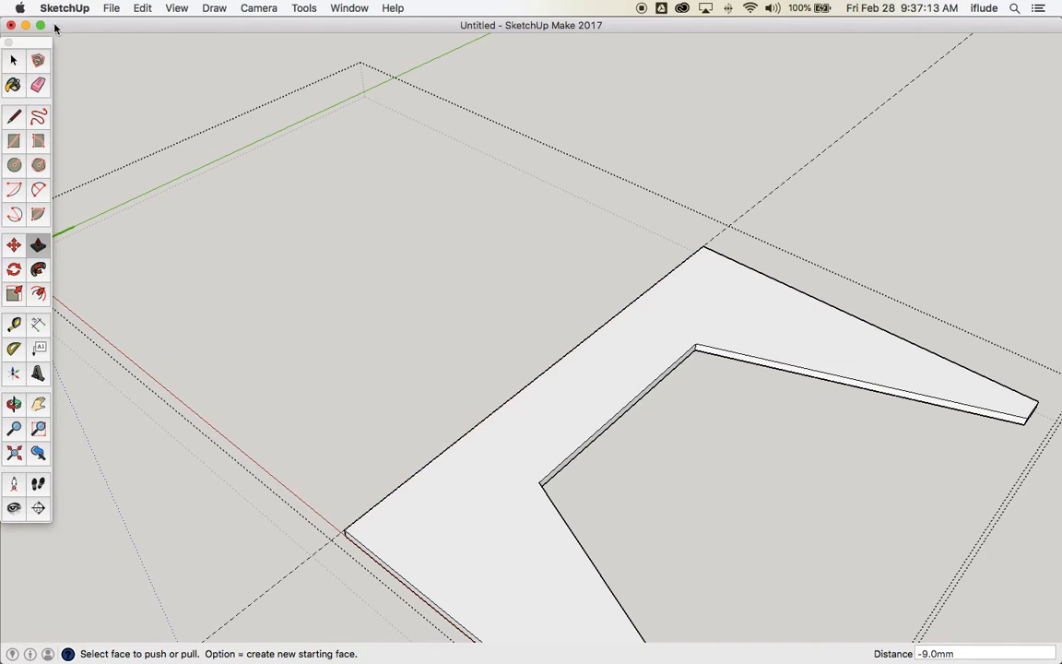
{"action": "left_click", "coordinate": [13, 59]}
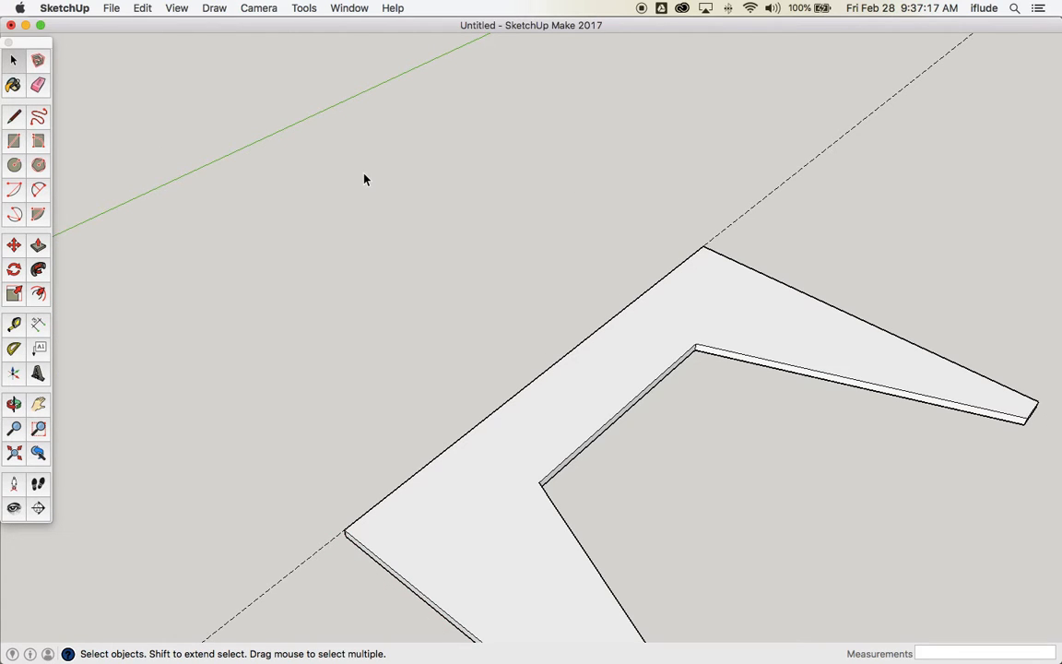
{"action": "scroll", "coordinate": [364, 180], "scroll_direction": "down", "scroll_amount": 10}
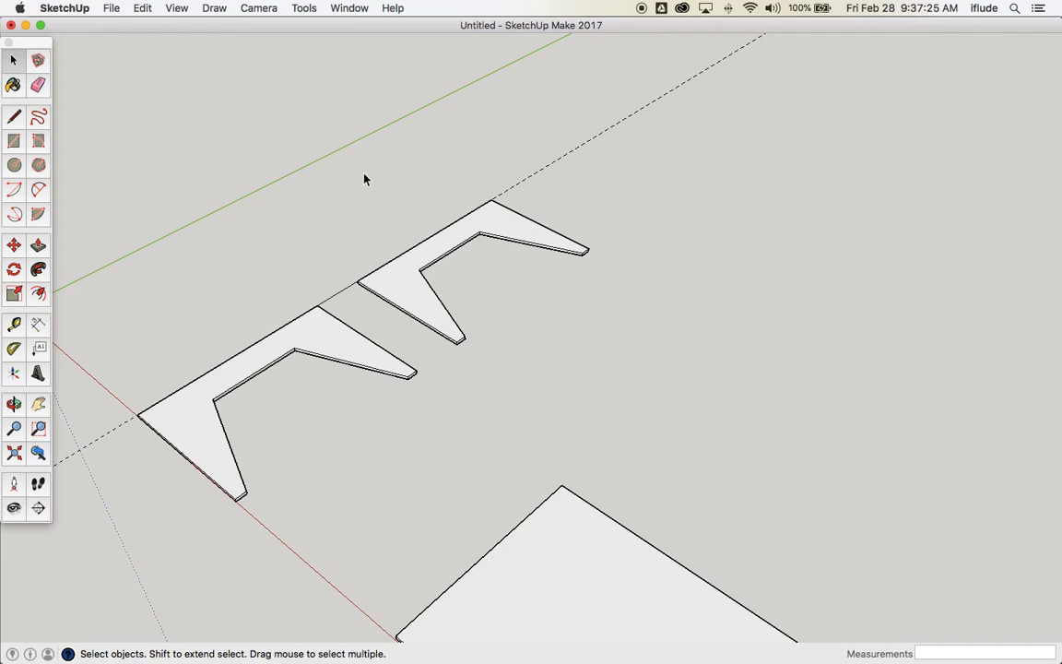
Undo the cut, the dividing line and the guide in the copied panel, and leave component editing.
{"action": "key", "text": "super+z"}
{"action": "key", "text": "super+z"}
{"action": "key", "text": "super+z"}
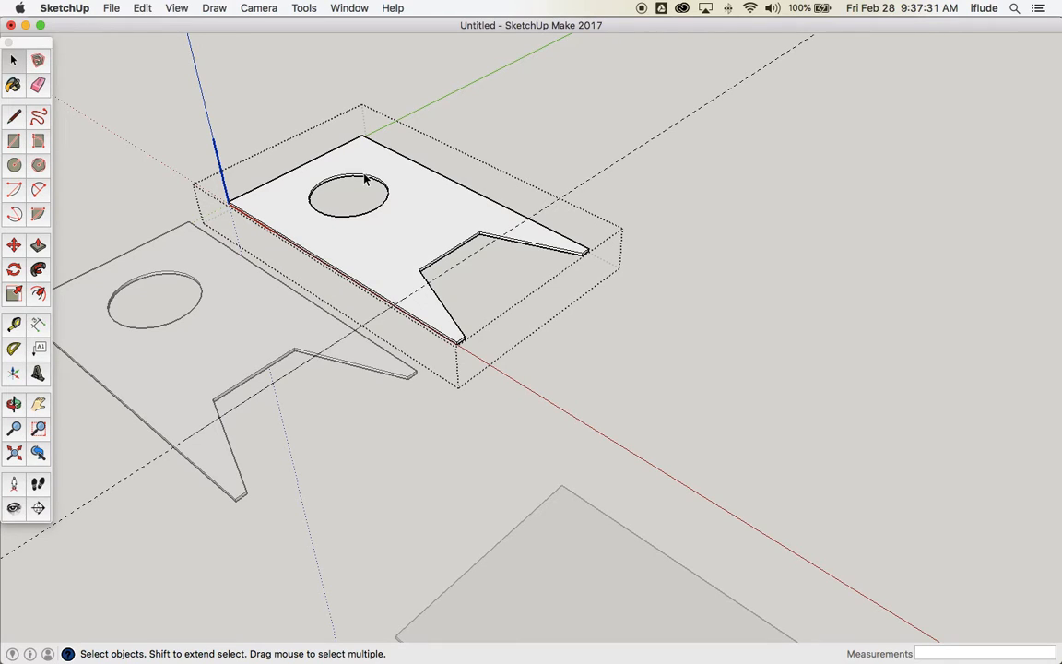
{"action": "left_click", "coordinate": [282, 85]}
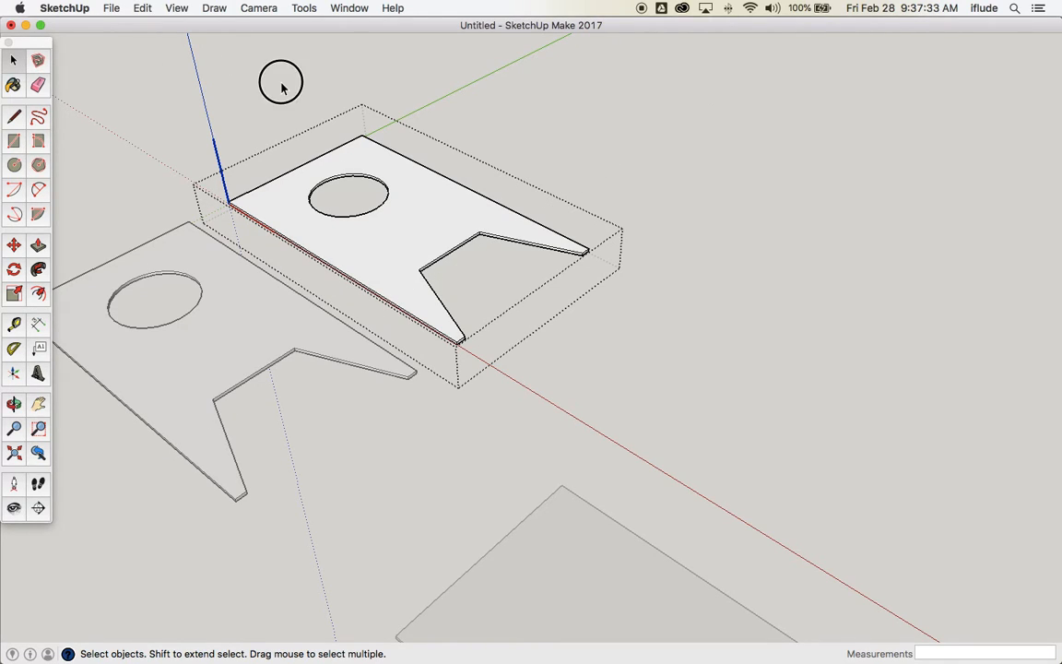
{"action": "left_click", "coordinate": [38, 404]}
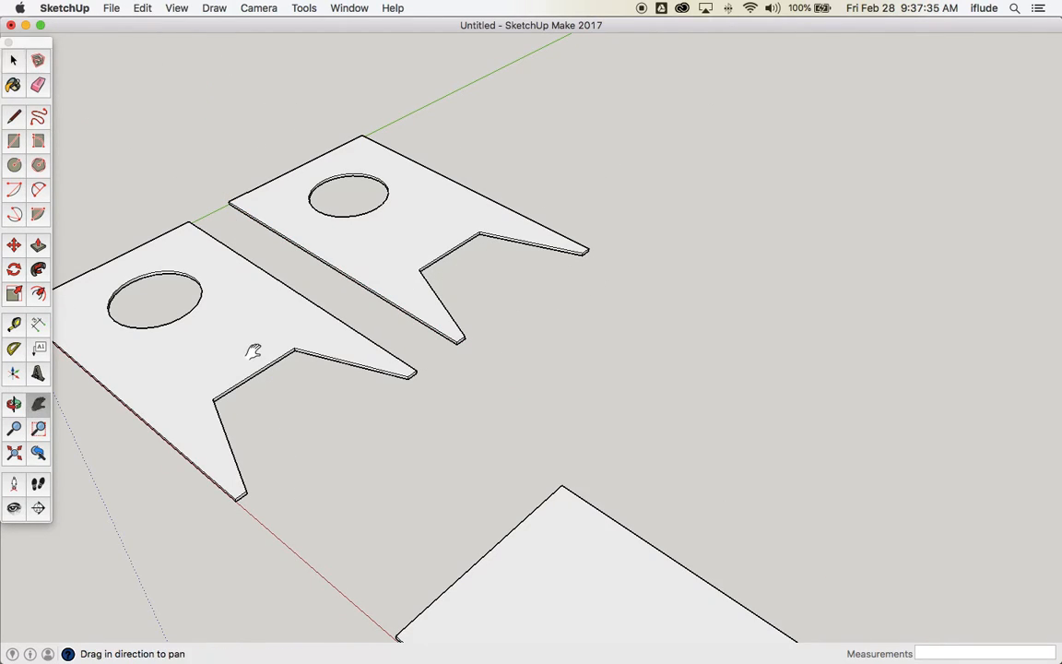
{"action": "scroll", "coordinate": [295, 349], "scroll_direction": "down", "scroll_amount": 3}
{"action": "left_click_drag", "start_coordinate": [351, 343], "coordinate": [441, 373]}
{"action": "scroll", "coordinate": [521, 290], "scroll_direction": "up", "scroll_amount": 5}
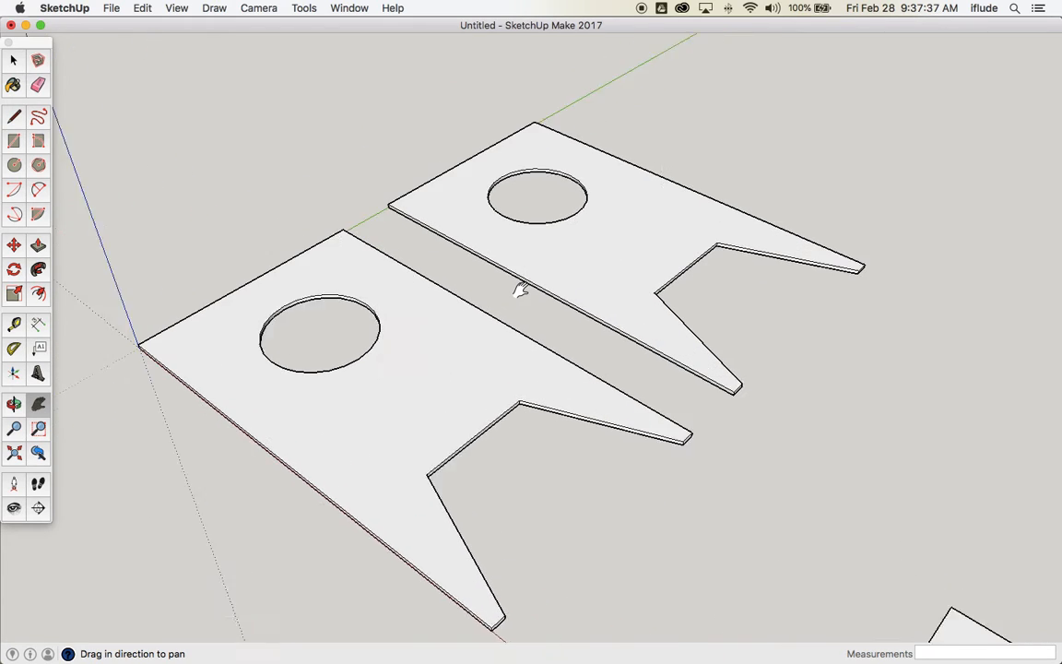
{"action": "scroll", "coordinate": [521, 290], "scroll_direction": "up", "scroll_amount": 2}
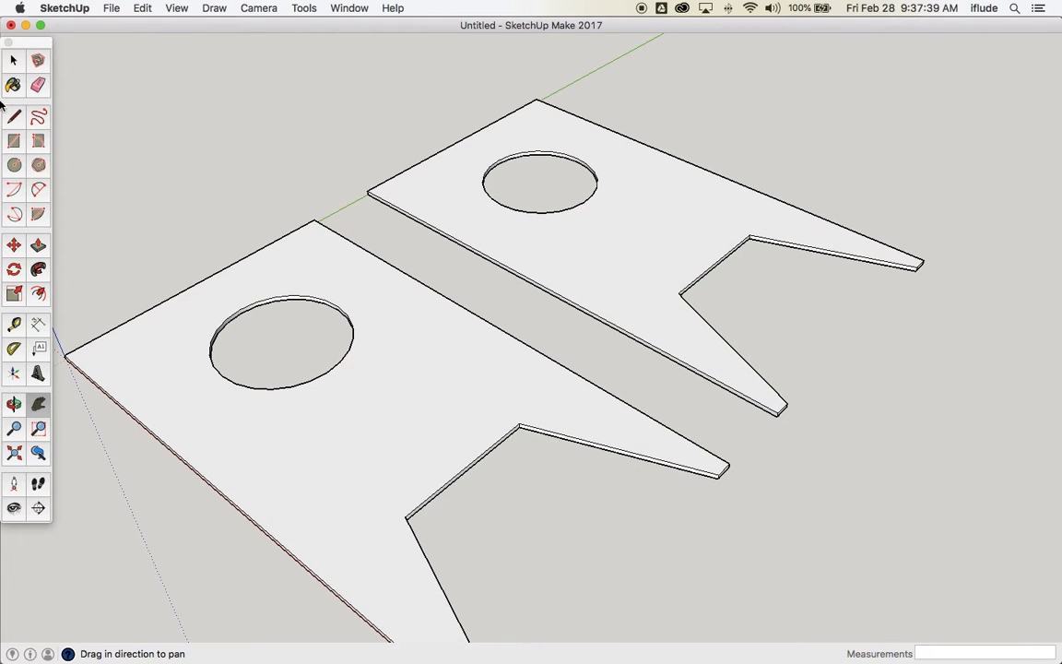
Make the copied panel a unique component, separate from the original, and clear the selection.
{"action": "left_click", "coordinate": [12, 60]}
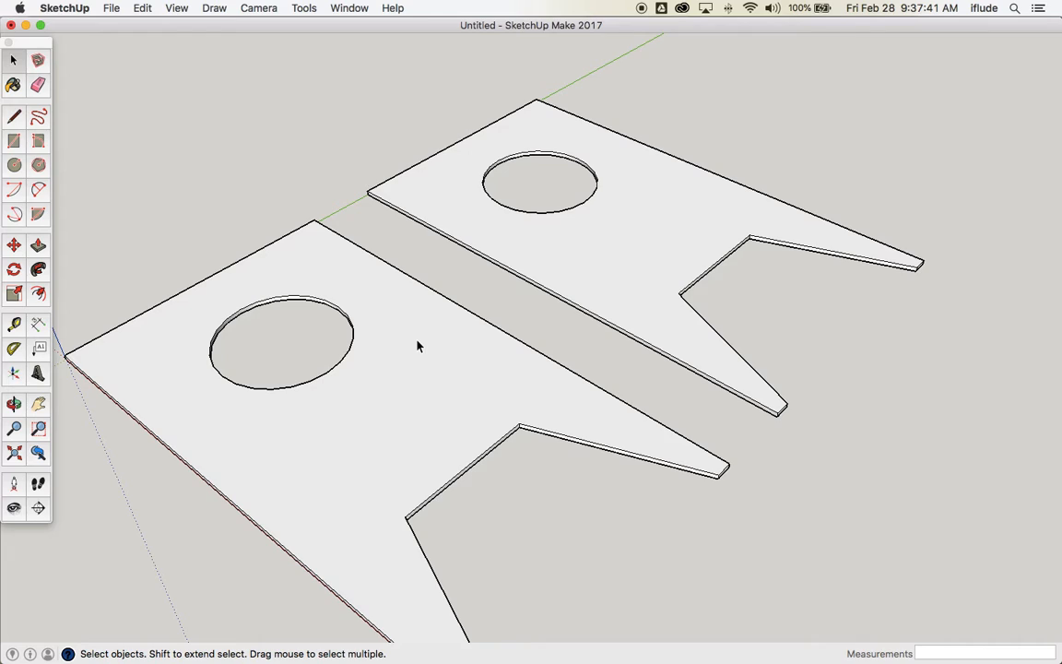
{"action": "left_click", "coordinate": [618, 258]}
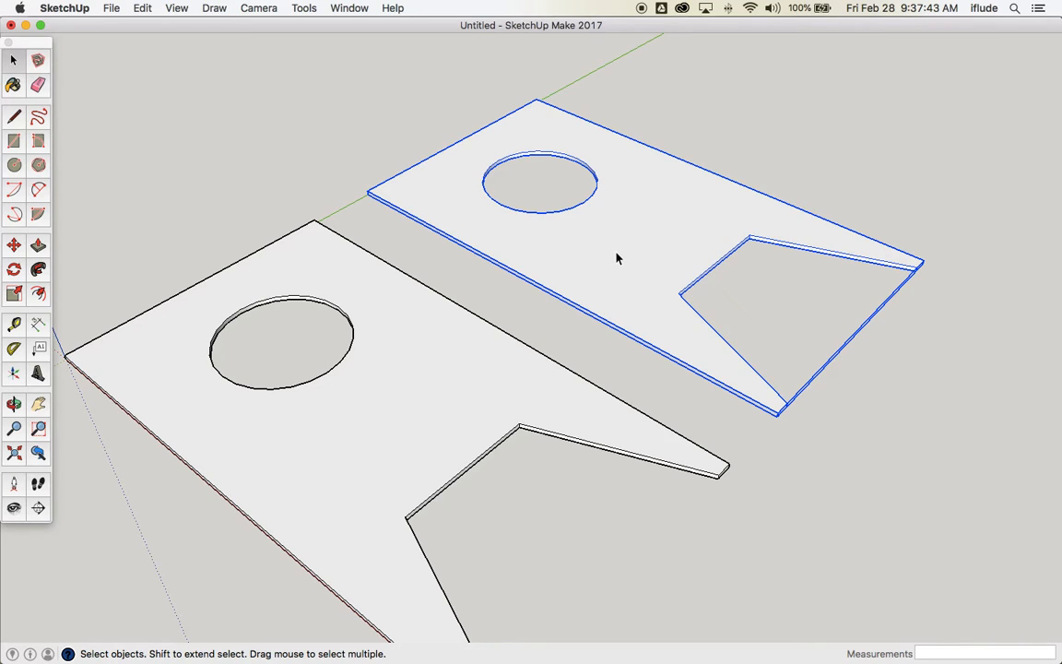
{"action": "left_click", "coordinate": [459, 388]}
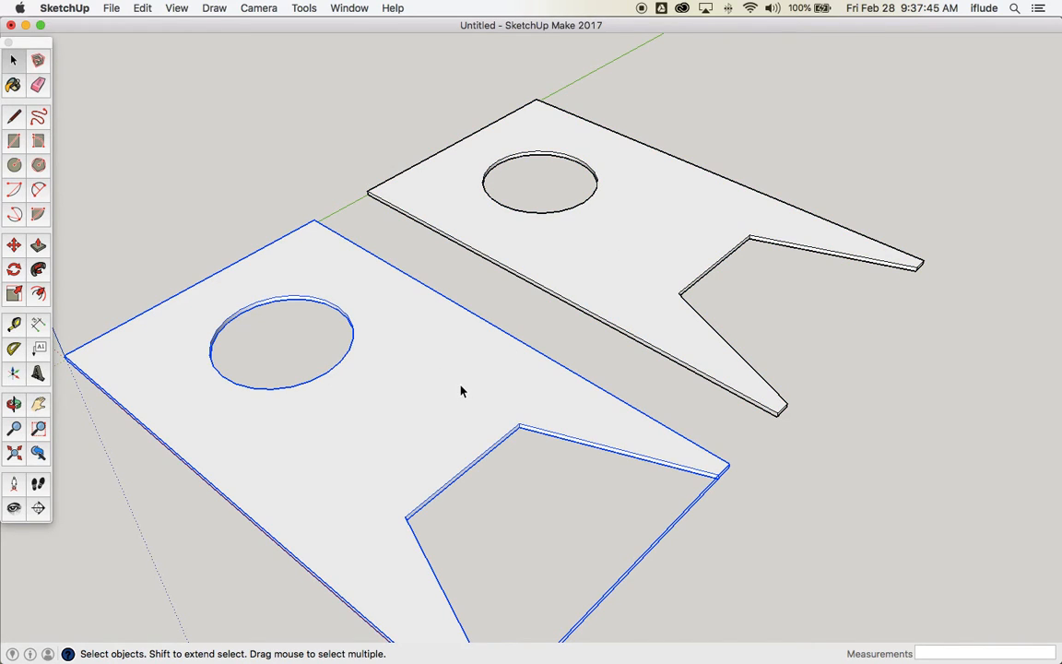
{"action": "left_click", "coordinate": [634, 257]}
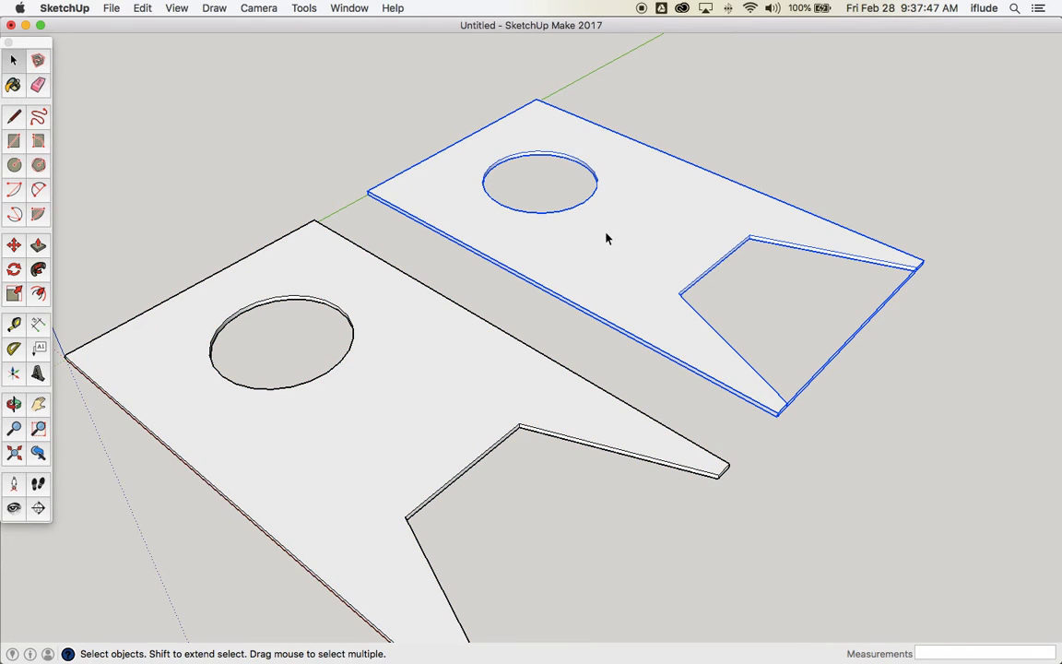
{"action": "right_click", "coordinate": [656, 194]}
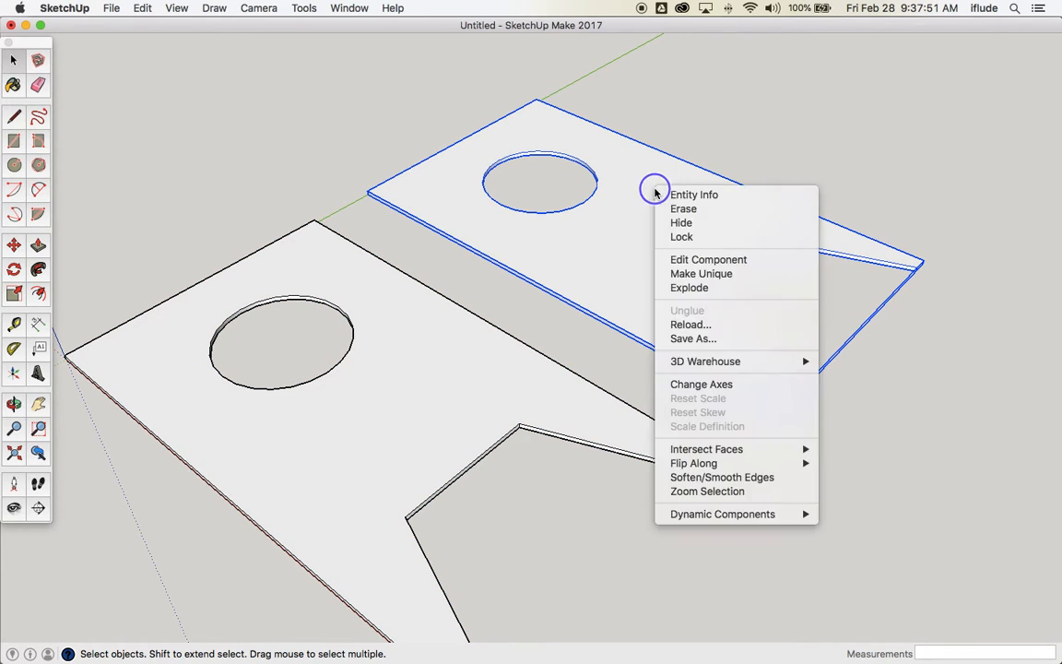
{"action": "left_click", "coordinate": [714, 276]}
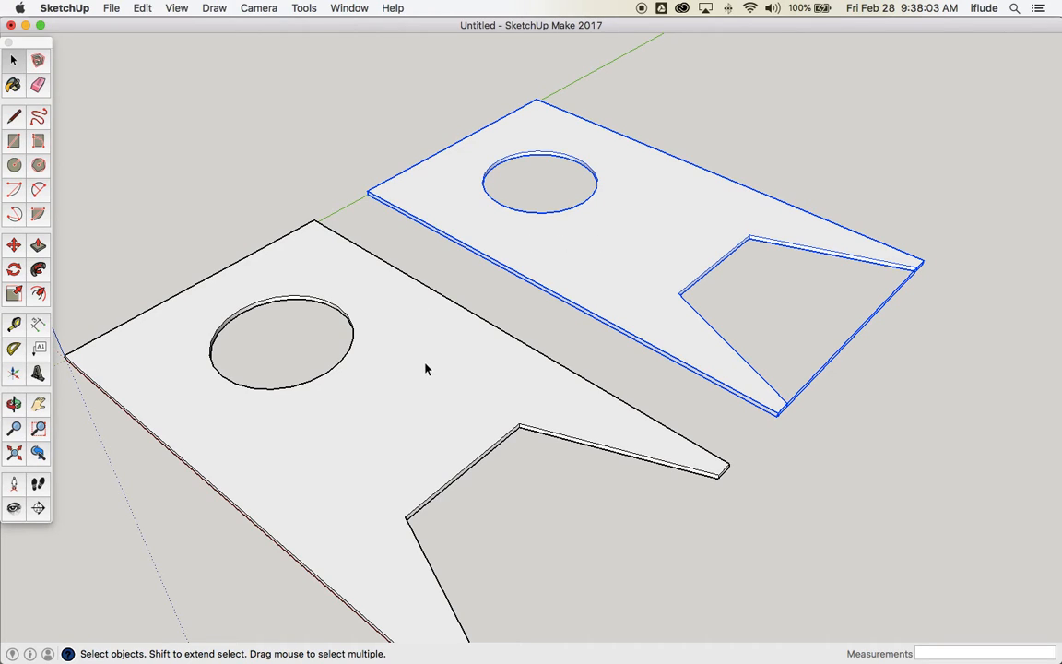
{"action": "left_click", "coordinate": [532, 309]}
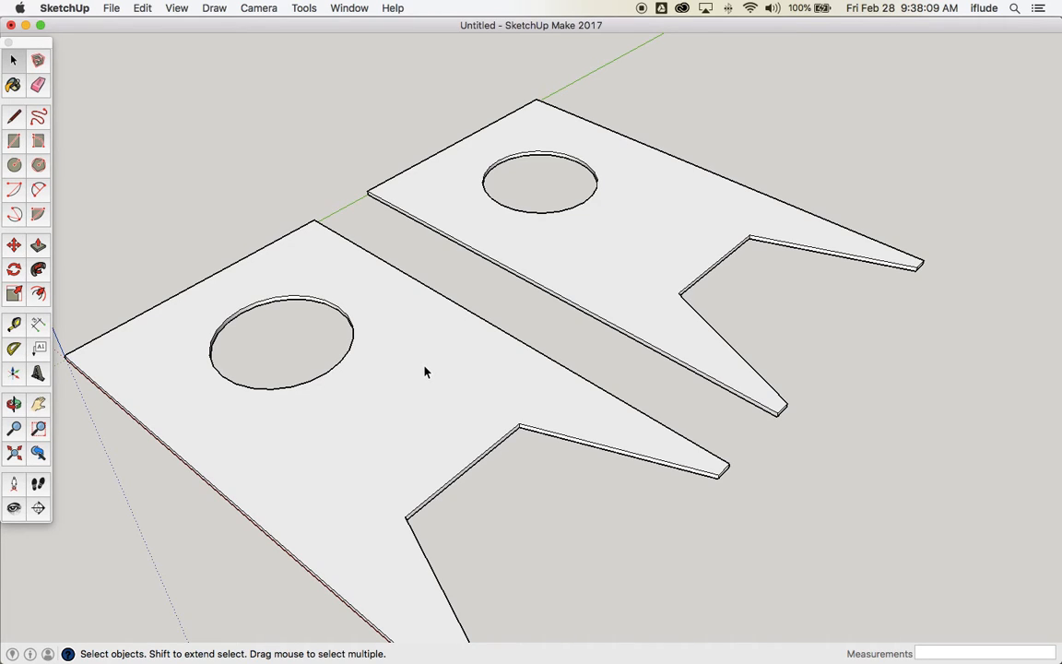
Open the unique panel copy for editing and place a guide 391 mm from the end edge of its foot.
{"action": "double_click", "coordinate": [608, 271]}
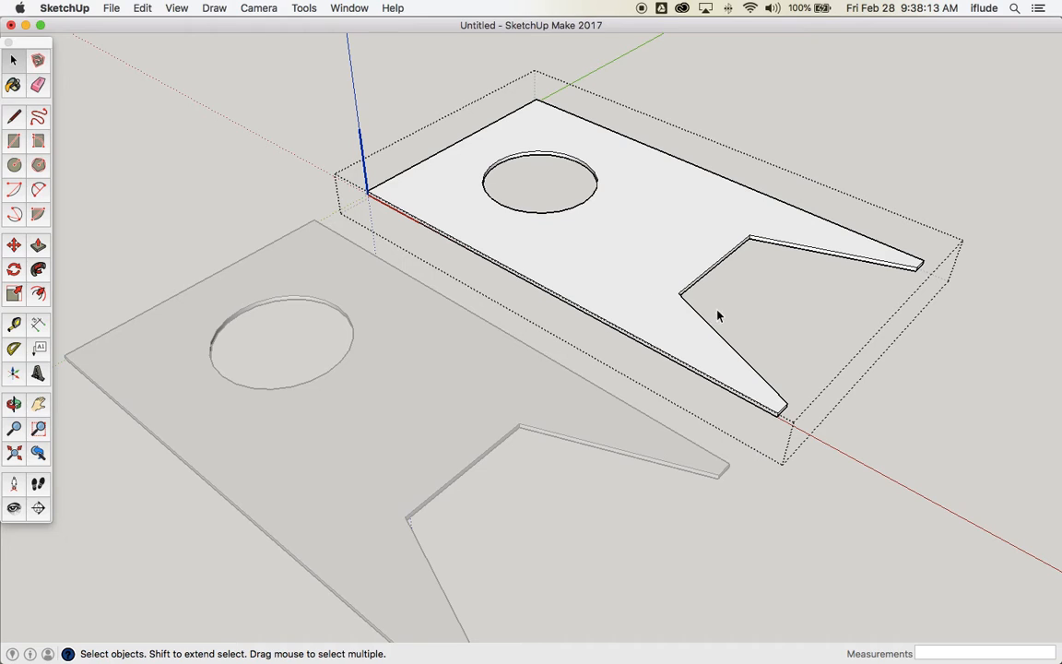
{"action": "scroll", "coordinate": [798, 421], "scroll_direction": "up", "scroll_amount": 5}
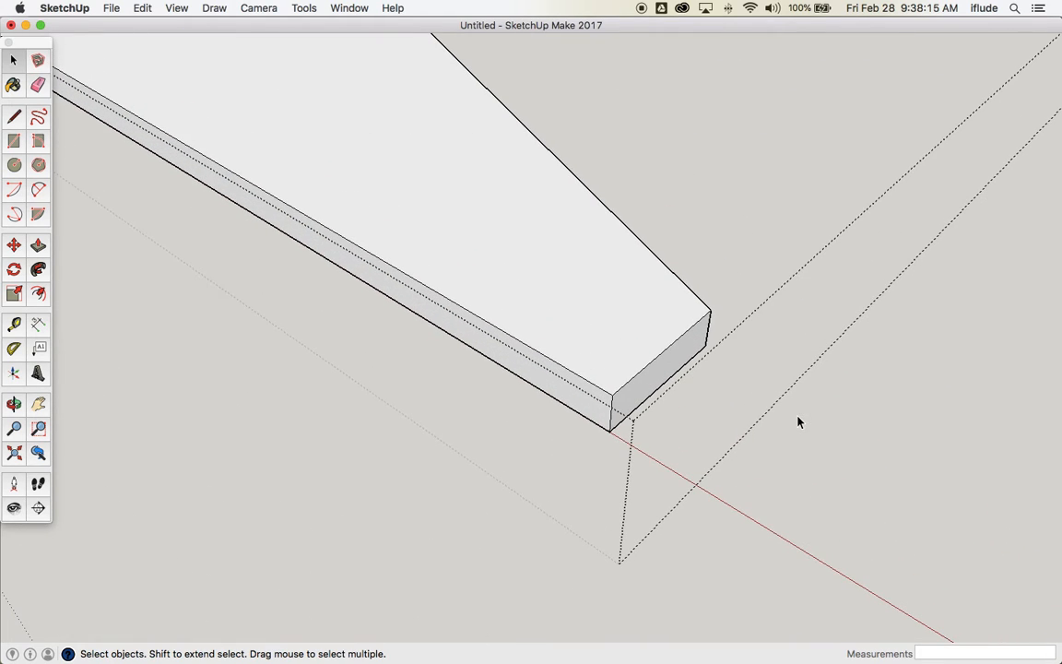
{"action": "left_click", "coordinate": [13, 324]}
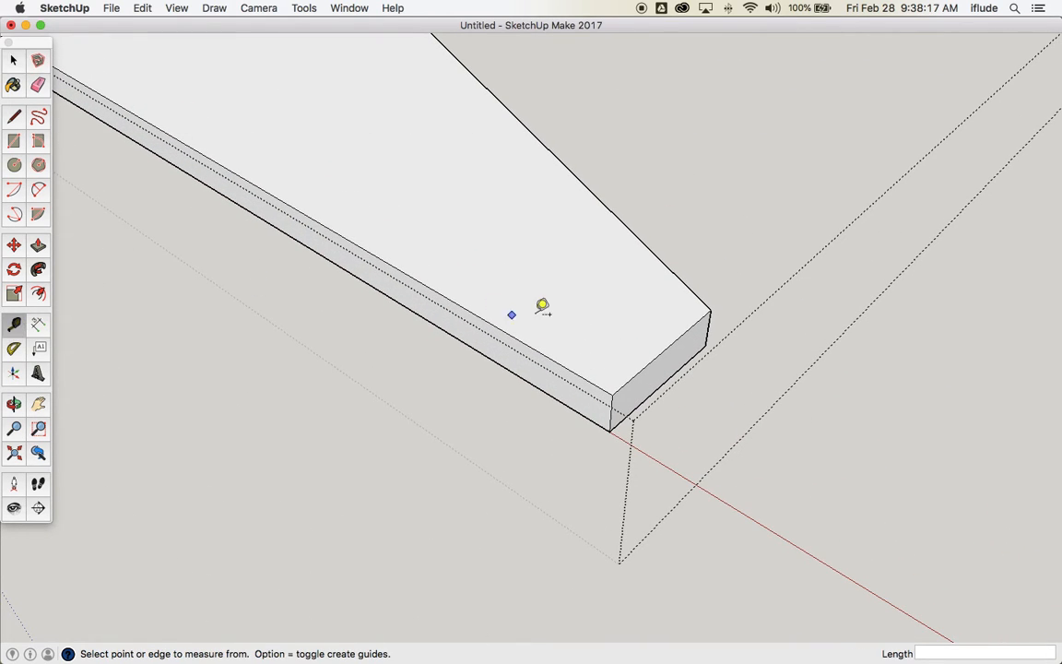
{"action": "left_click_drag", "start_coordinate": [685, 331], "coordinate": [501, 220]}
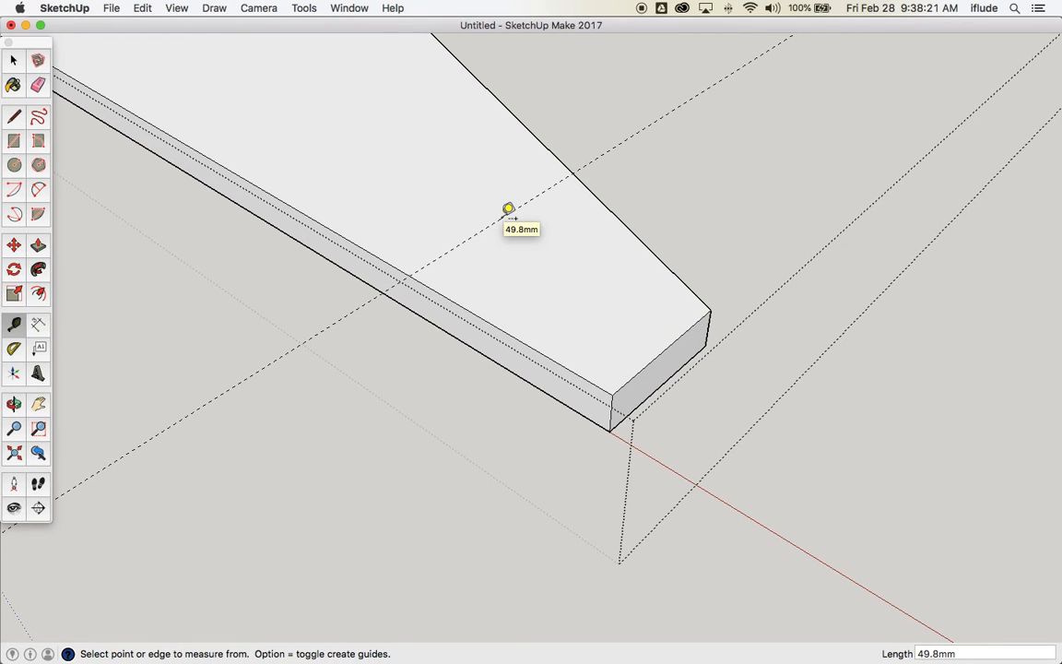
{"action": "type", "text": "391"}
{"action": "key", "text": "Return"}
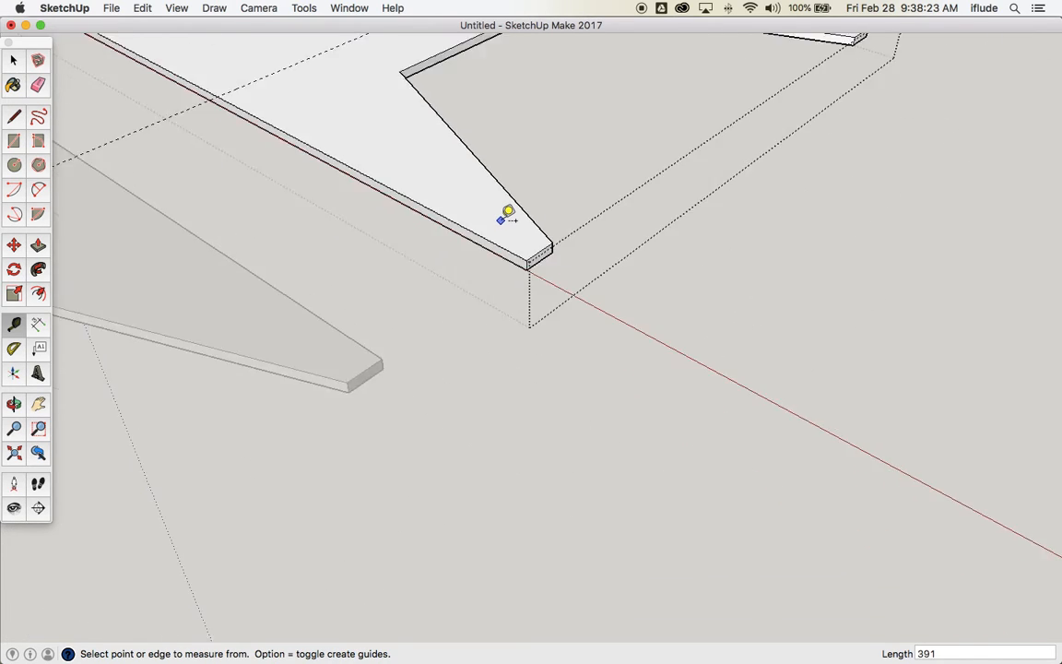
Draw a 550 mm line along the guide across the unique copy's top face, joining its two long edges.
{"action": "scroll", "coordinate": [508, 212], "scroll_direction": "down", "scroll_amount": 10}
{"action": "left_click", "coordinate": [38, 403]}
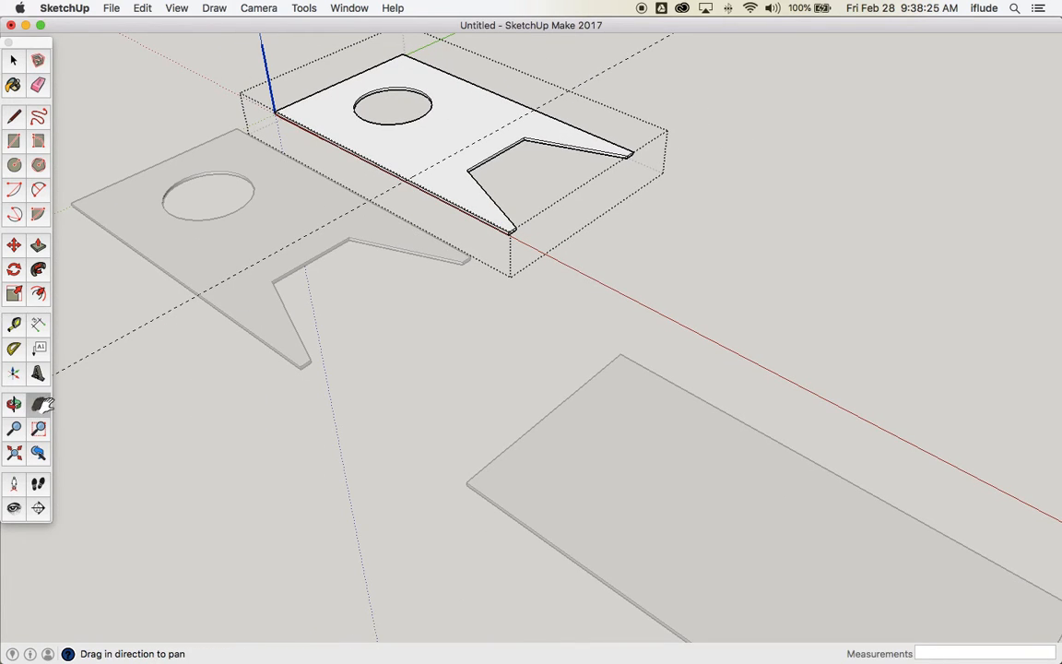
{"action": "left_click_drag", "start_coordinate": [343, 232], "coordinate": [500, 368]}
{"action": "scroll", "coordinate": [611, 308], "scroll_direction": "up", "scroll_amount": 10}
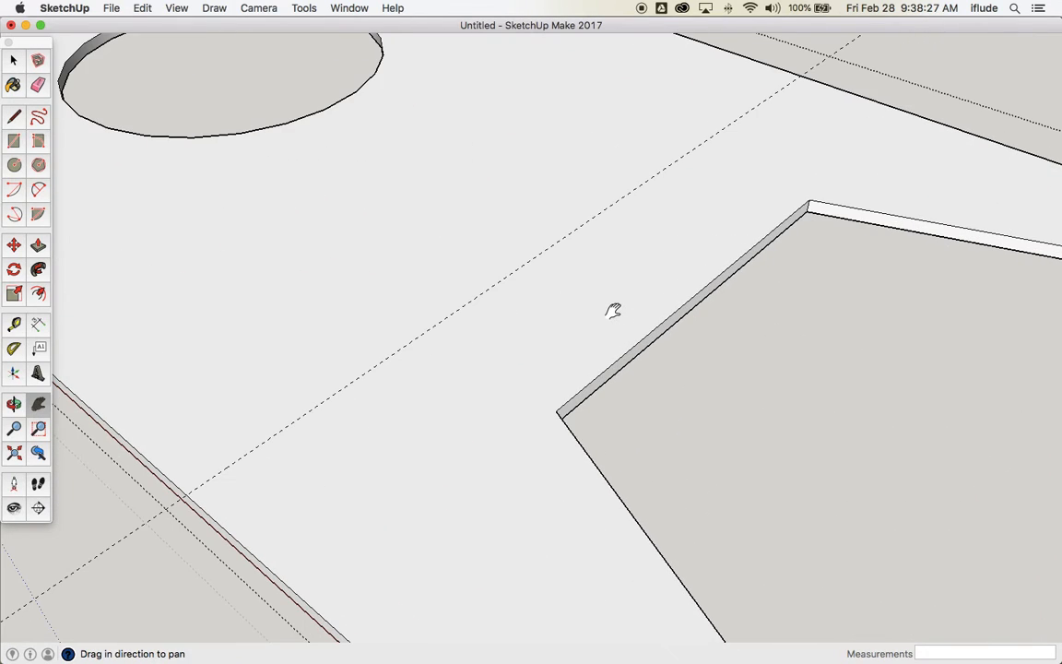
{"action": "left_click", "coordinate": [14, 116]}
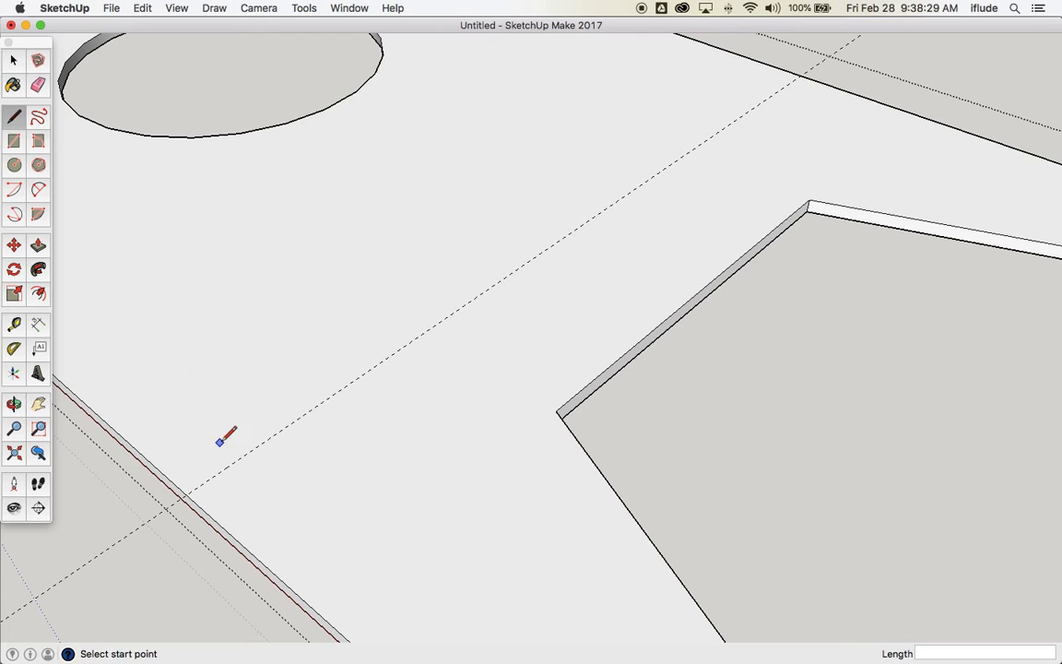
{"action": "left_click", "coordinate": [186, 496]}
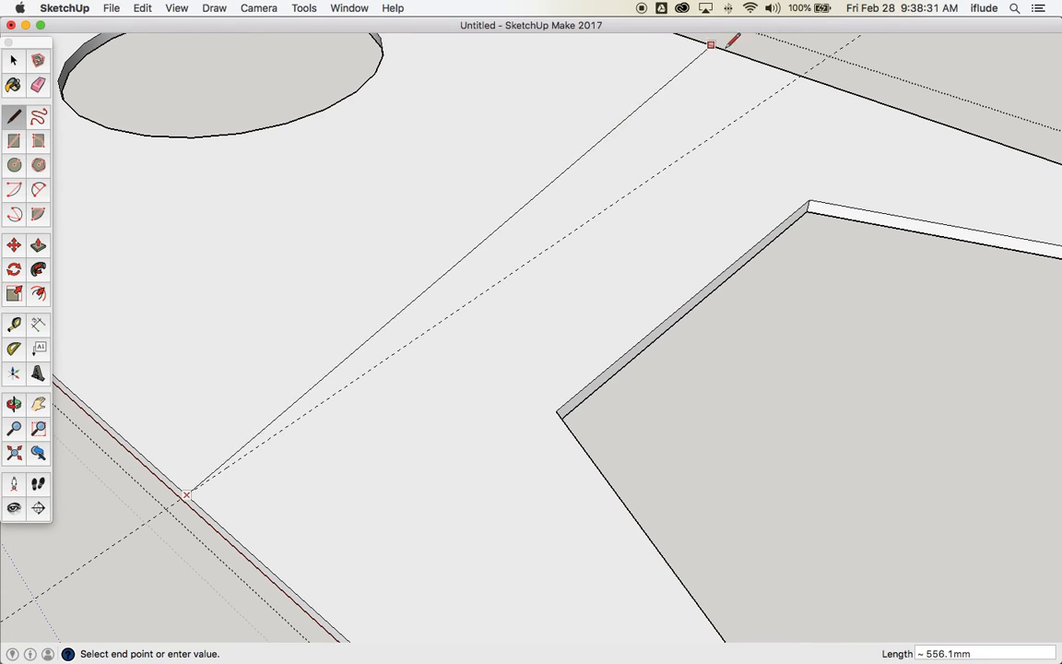
{"action": "left_click", "coordinate": [800, 75]}
Push the copy's section with the circular hole down 9 mm to remove it.
{"action": "scroll", "coordinate": [811, 64], "scroll_direction": "down", "scroll_amount": 10}
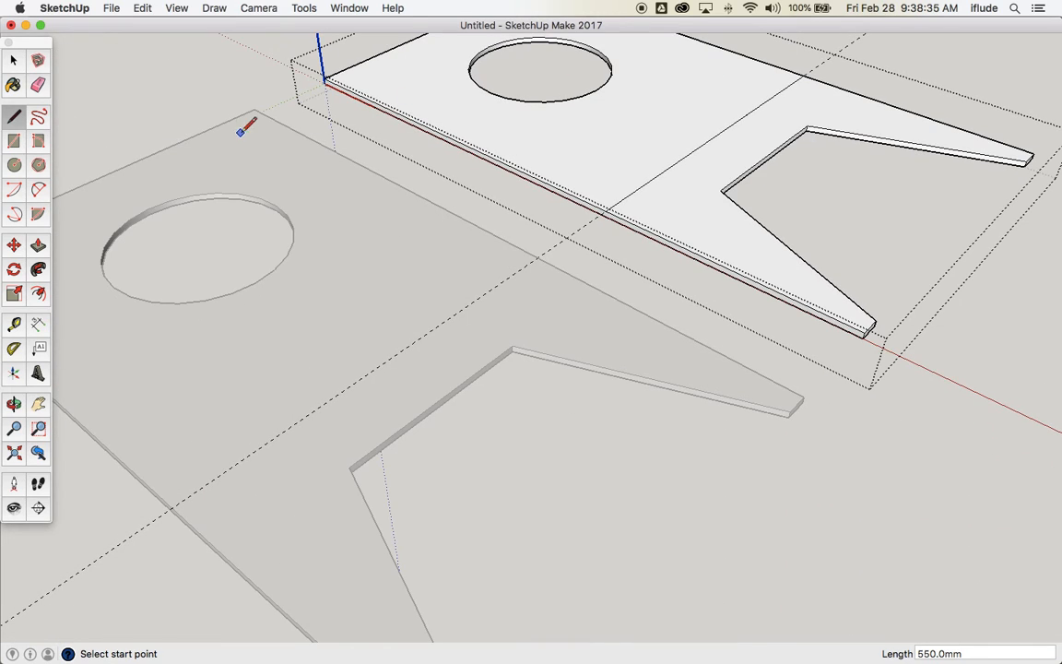
{"action": "left_click", "coordinate": [37, 244]}
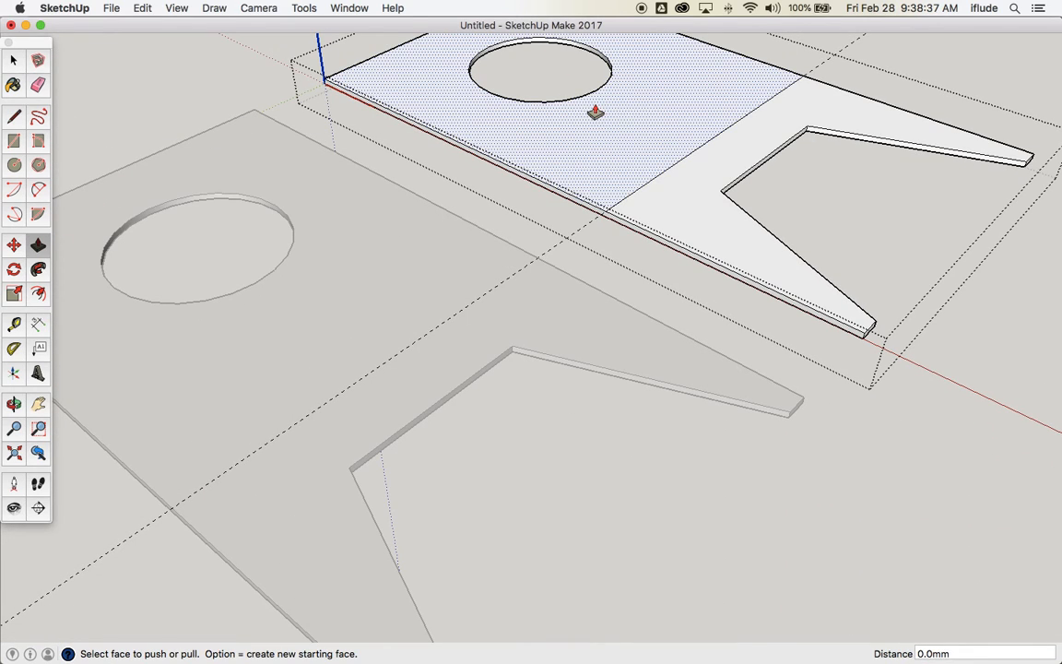
{"action": "left_click", "coordinate": [662, 112]}
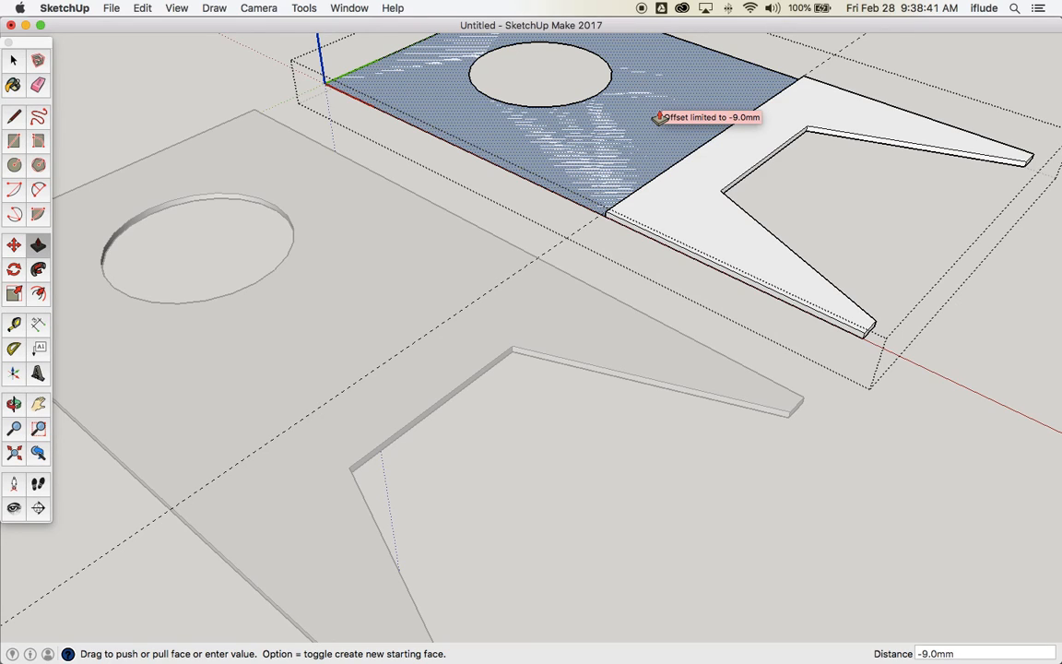
{"action": "left_click", "coordinate": [660, 118]}
{"action": "left_click", "coordinate": [14, 61]}
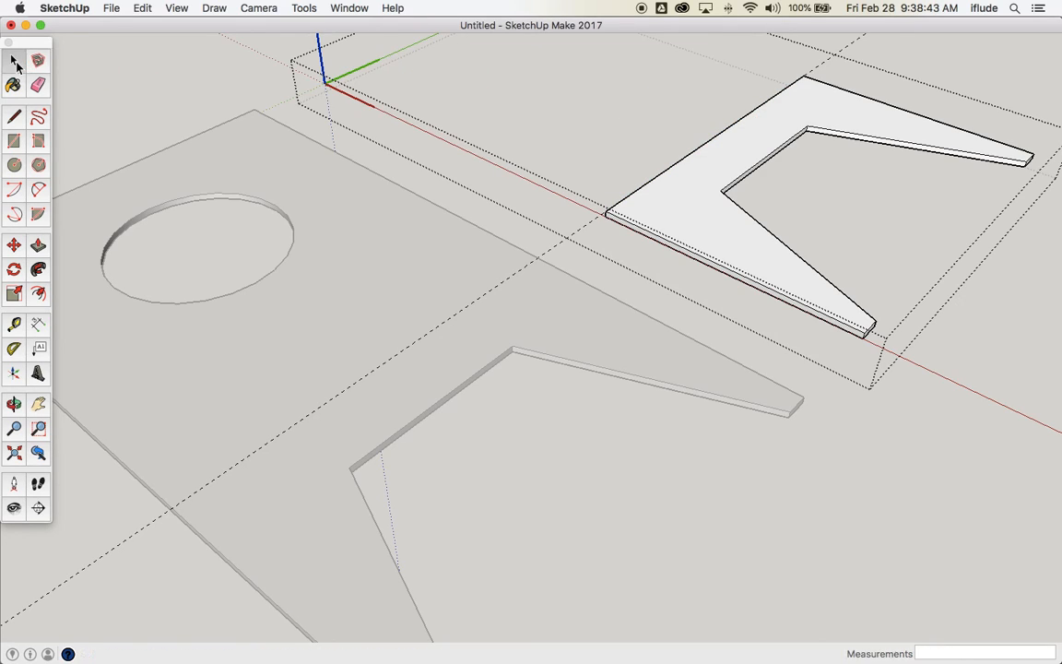
{"action": "scroll", "coordinate": [813, 180], "scroll_direction": "down", "scroll_amount": 5}
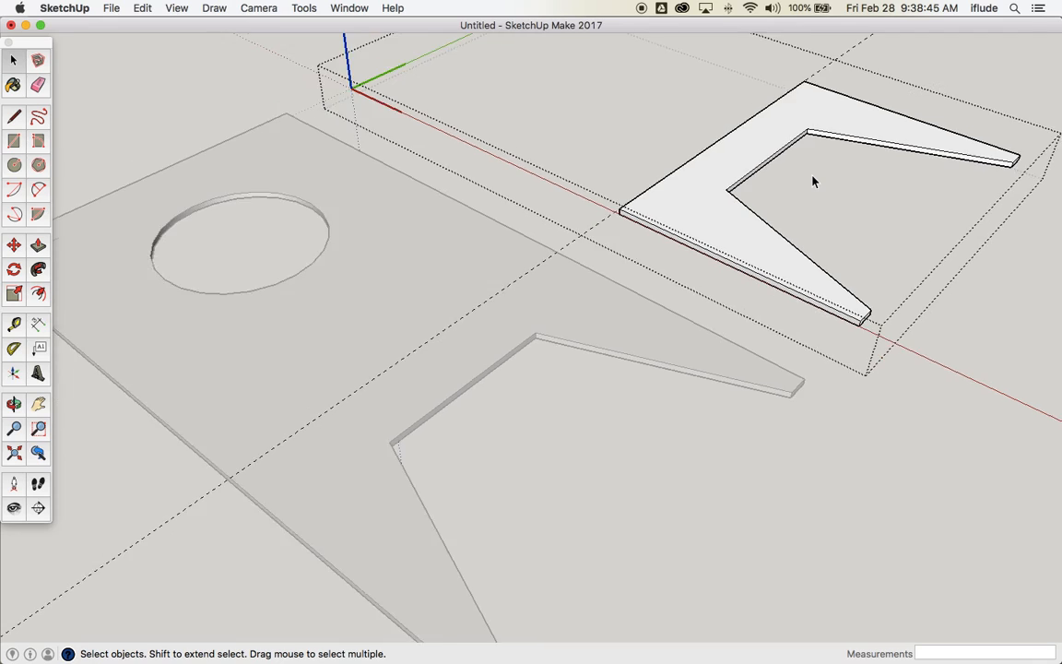
{"action": "scroll", "coordinate": [919, 77], "scroll_direction": "up", "scroll_amount": 8}
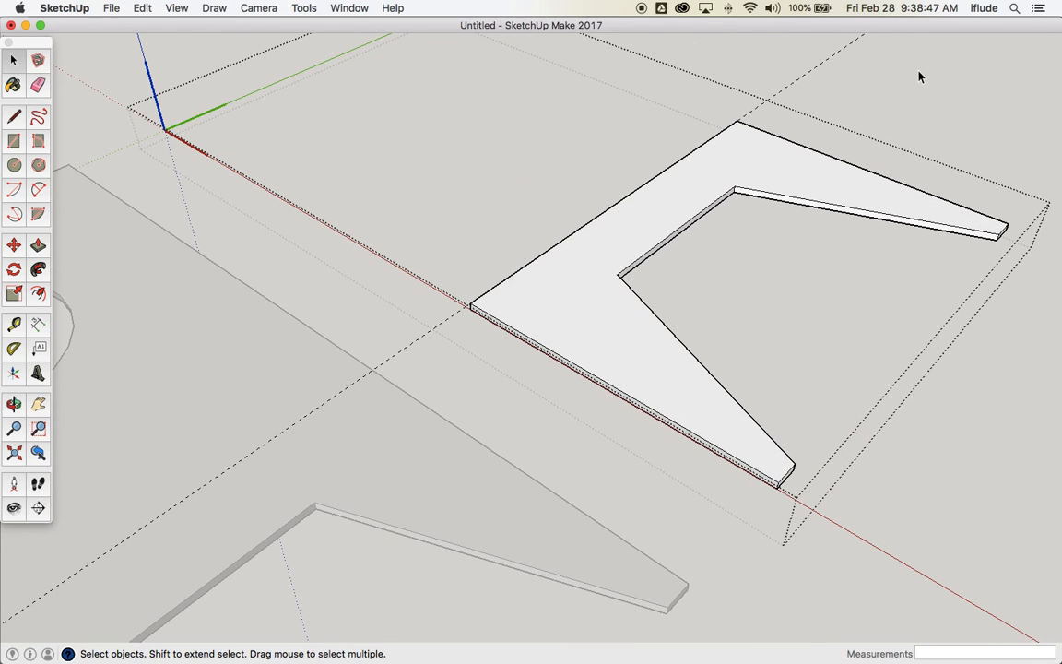
Leave component editing and select the original panel and the trimmed copy in turn to compare them.
{"action": "scroll", "coordinate": [919, 78], "scroll_direction": "up", "scroll_amount": 3}
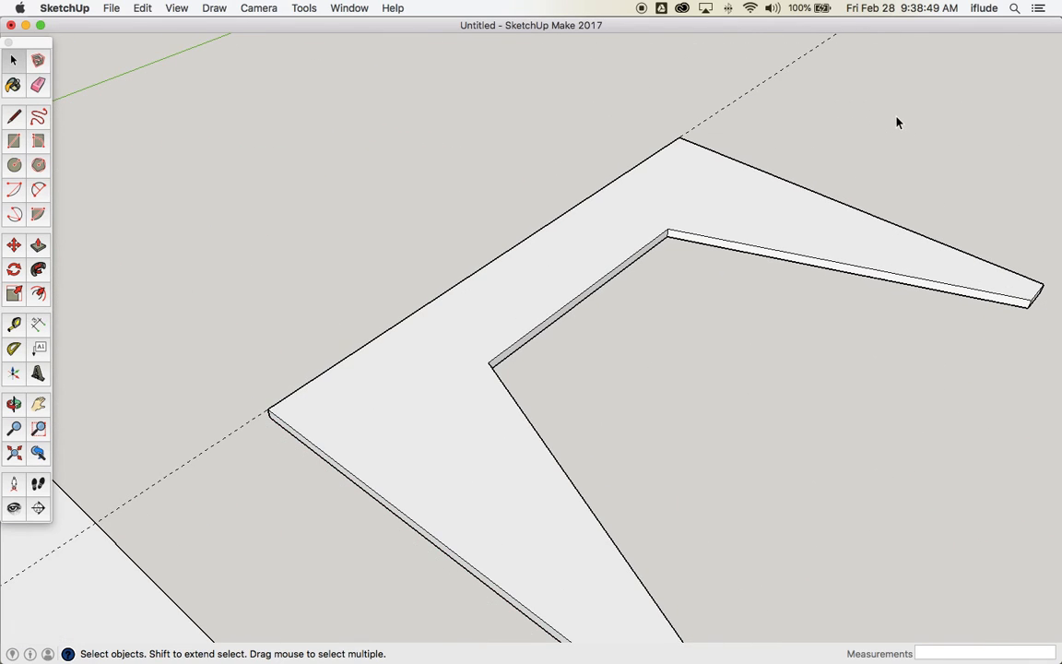
{"action": "scroll", "coordinate": [897, 121], "scroll_direction": "down", "scroll_amount": 6}
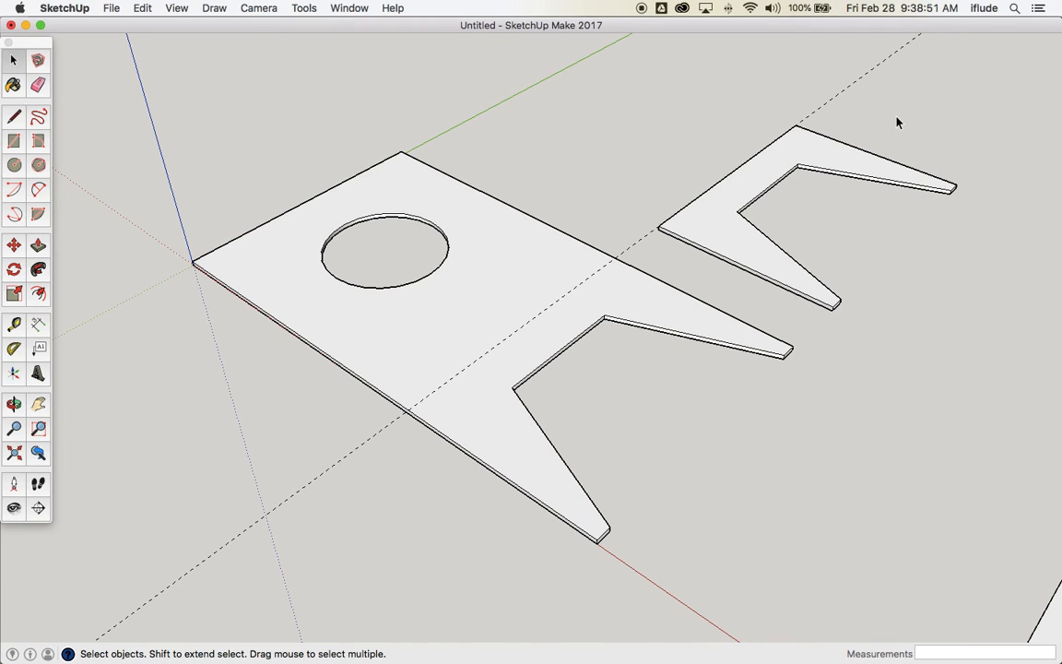
{"action": "triple_click", "coordinate": [512, 294]}
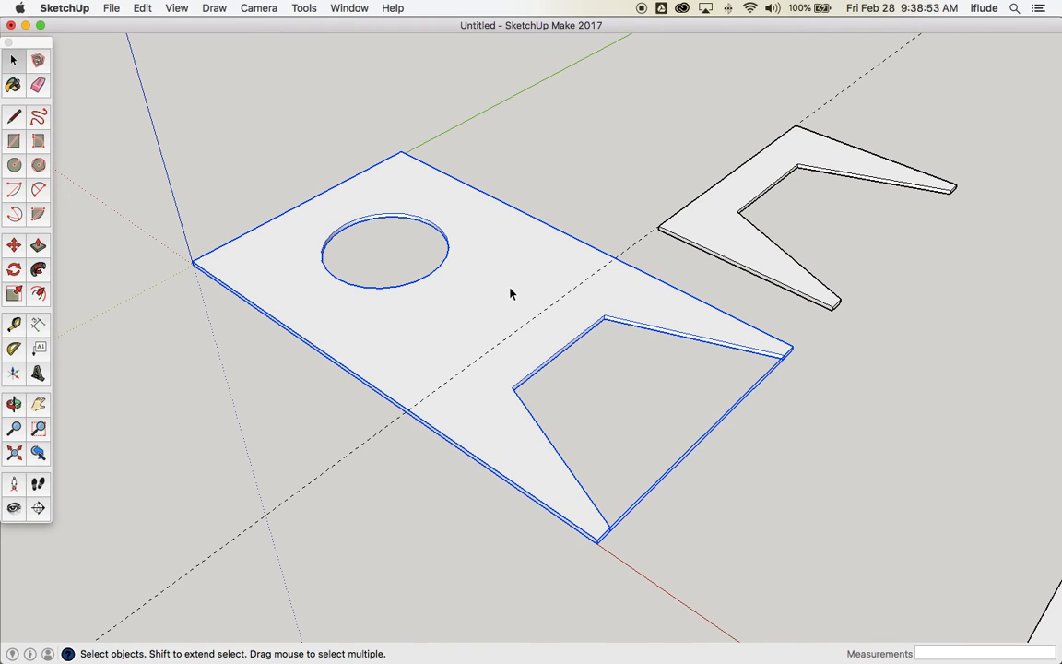
{"action": "triple_click", "coordinate": [714, 238]}
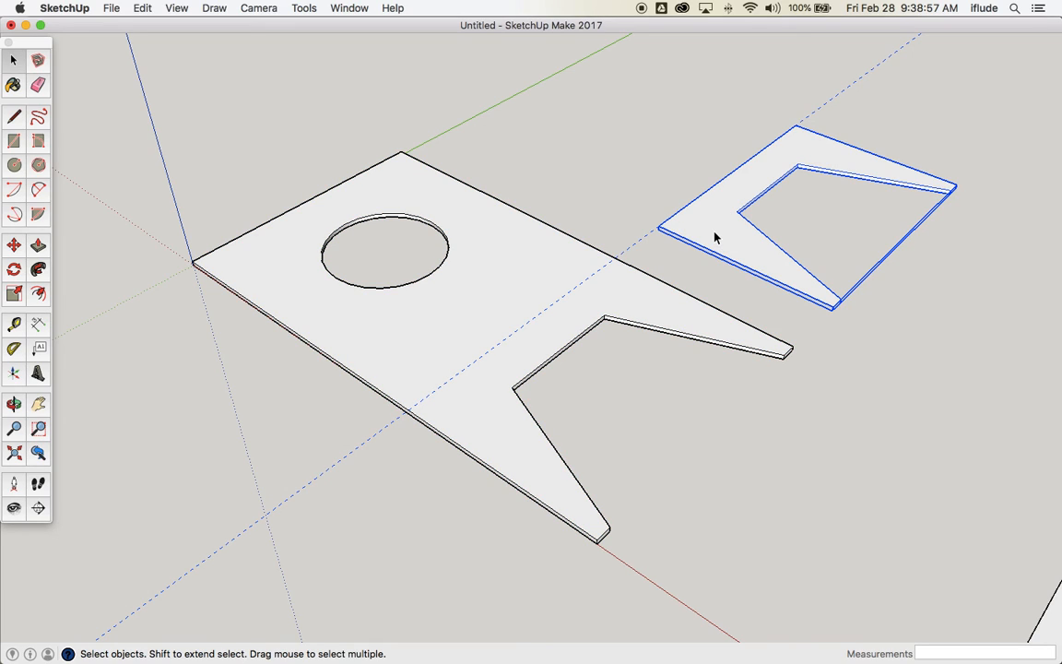